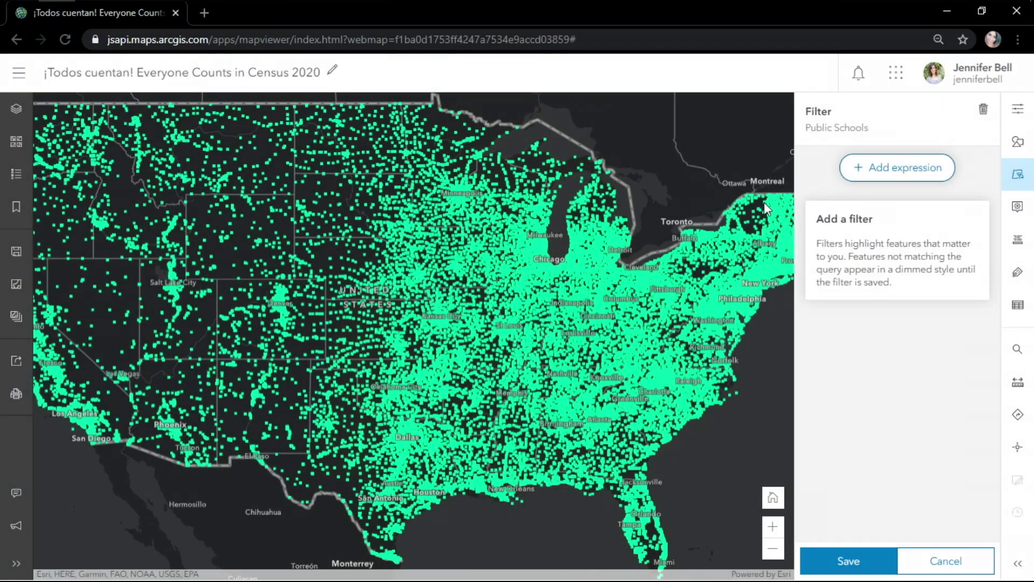
Filter Public Schools to Enrollment is at least 489, then add a second blank expression.
left_click(935, 170)
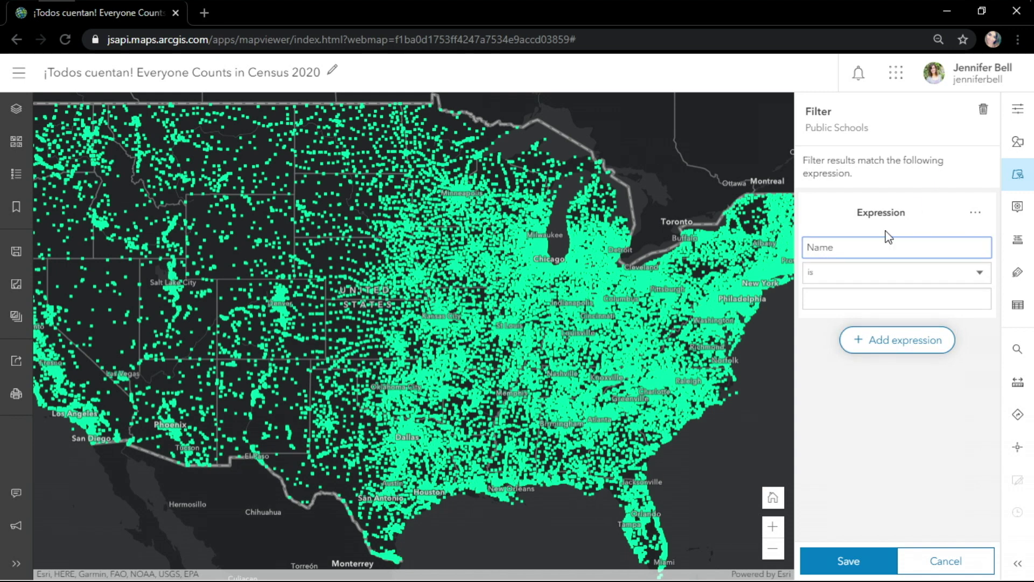
left_click(864, 257)
left_click(859, 367)
left_click(845, 435)
left_click(849, 274)
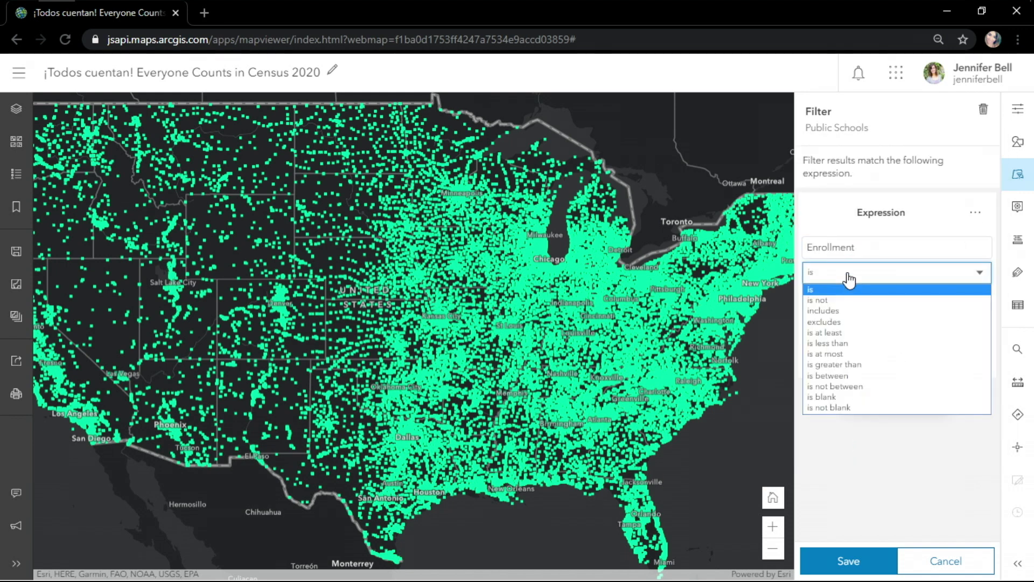
left_click(855, 336)
mouse_move(848, 409)
left_mouse_down()
mouse_move(931, 410)
mouse_move(813, 408)
mouse_move(909, 408)
mouse_move(850, 409)
left_mouse_up()
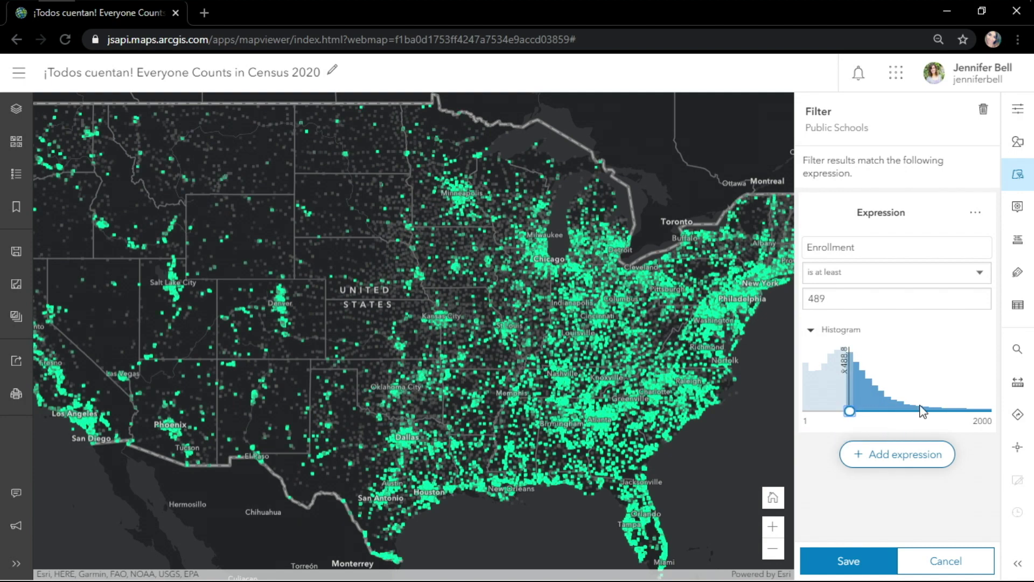
left_click(932, 455)
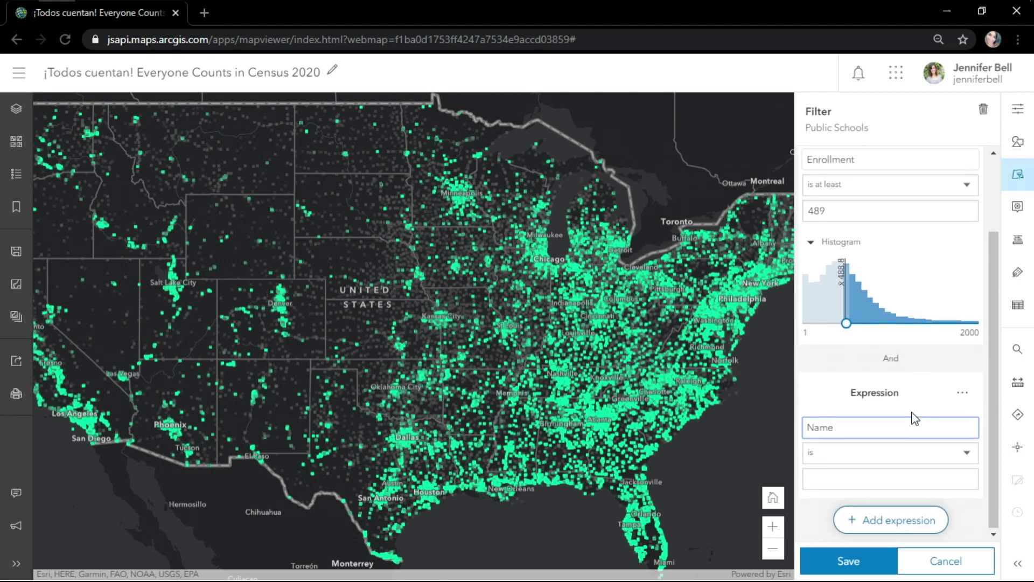
Set the second condition to State is CA and save the Public Schools filter.
left_click(900, 425)
scroll(873, 360, "down", 3)
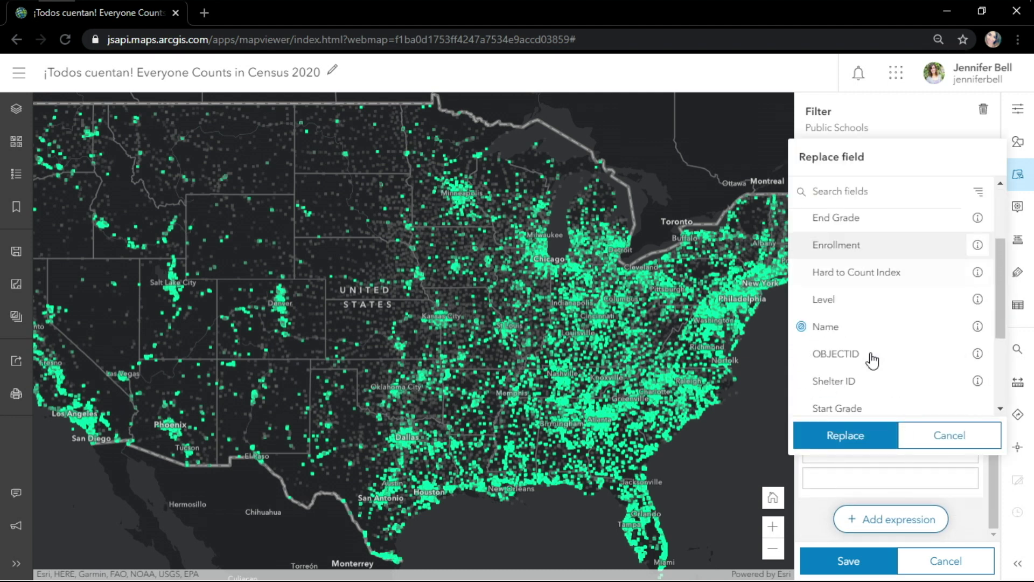
scroll(868, 348, "down", 2)
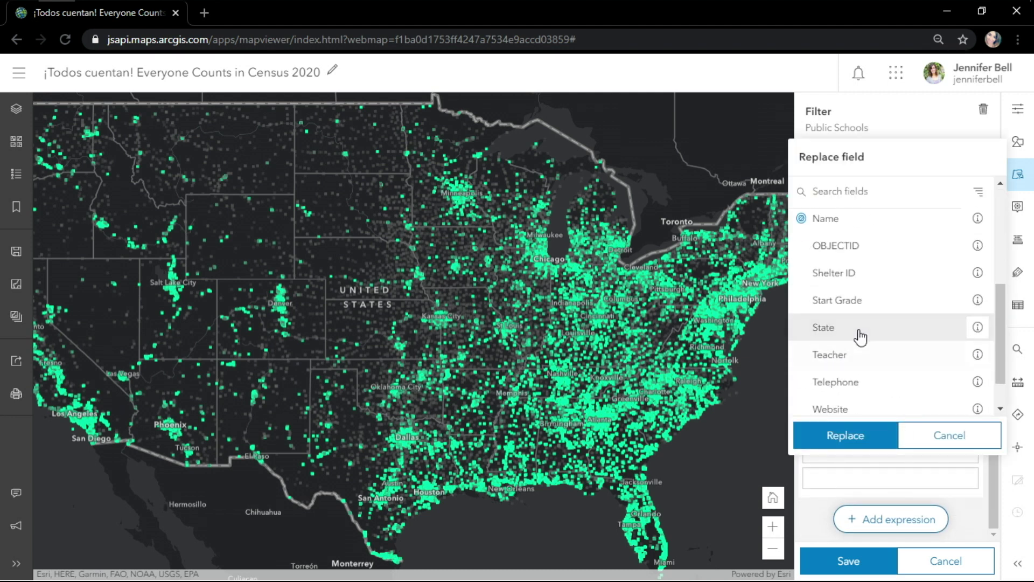
left_click(848, 439)
scroll(850, 444, "down", 2)
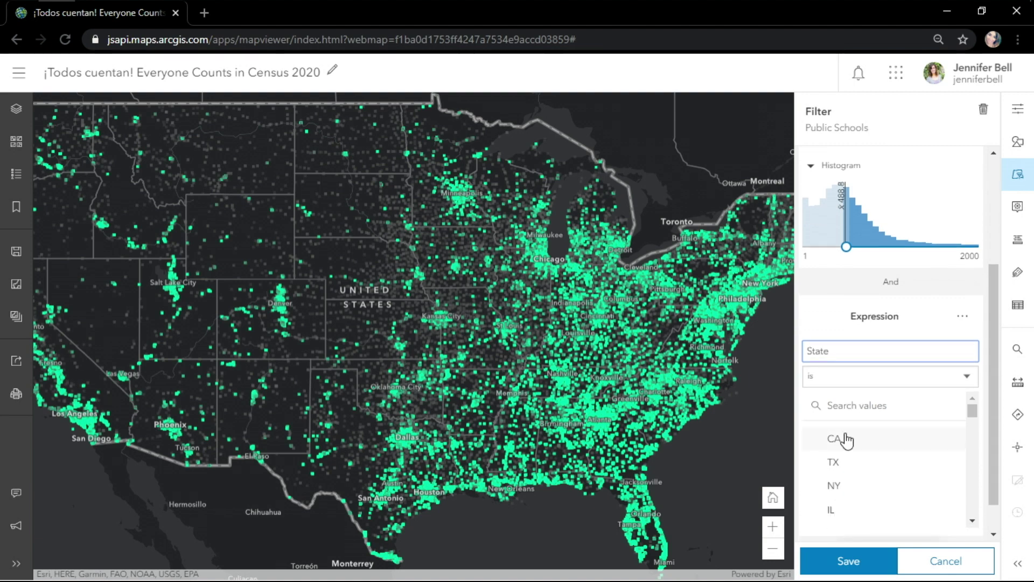
key("Down")
key("Down")
key("Down")
key("Down")
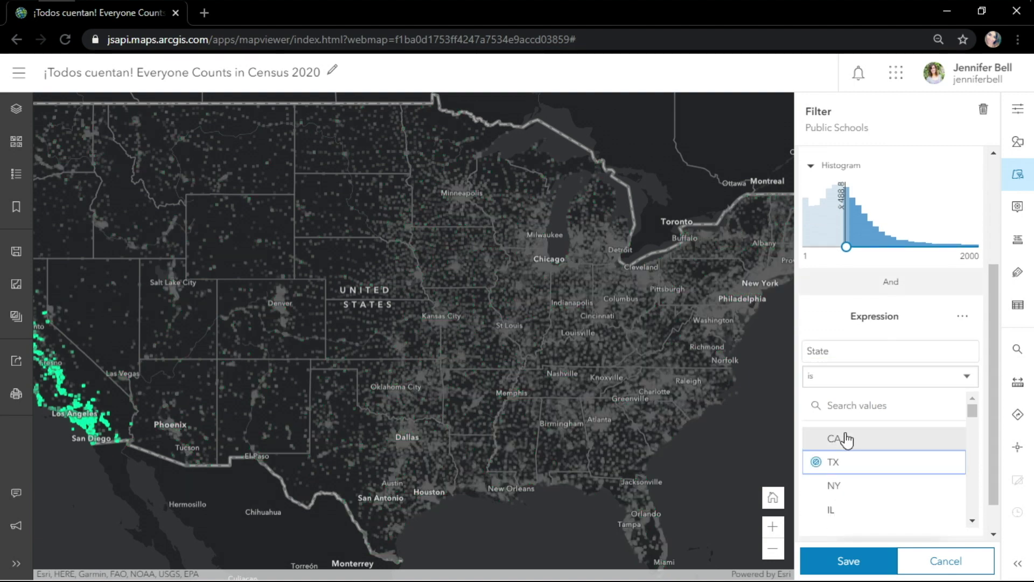
key("Down")
key("Down")
key("Down")
key("Down")
key("Down")
key("Down")
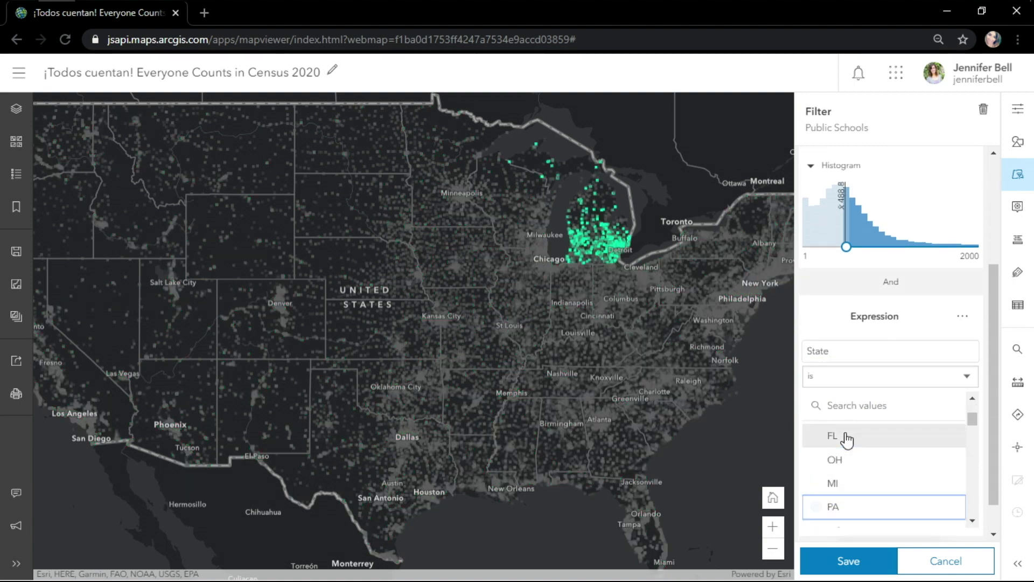
key("Down")
key("Down")
key("Down")
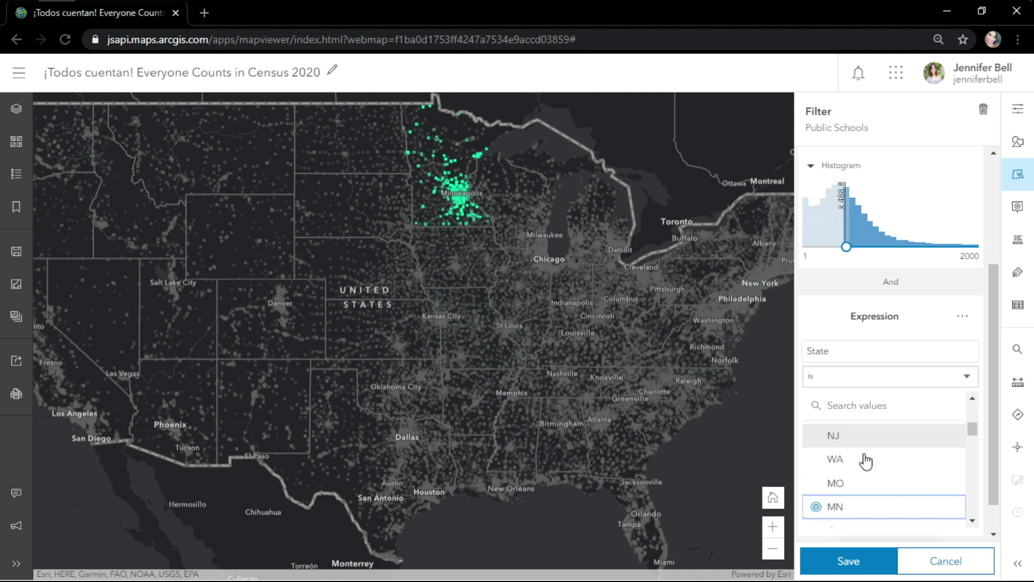
scroll(873, 474, "up", 4)
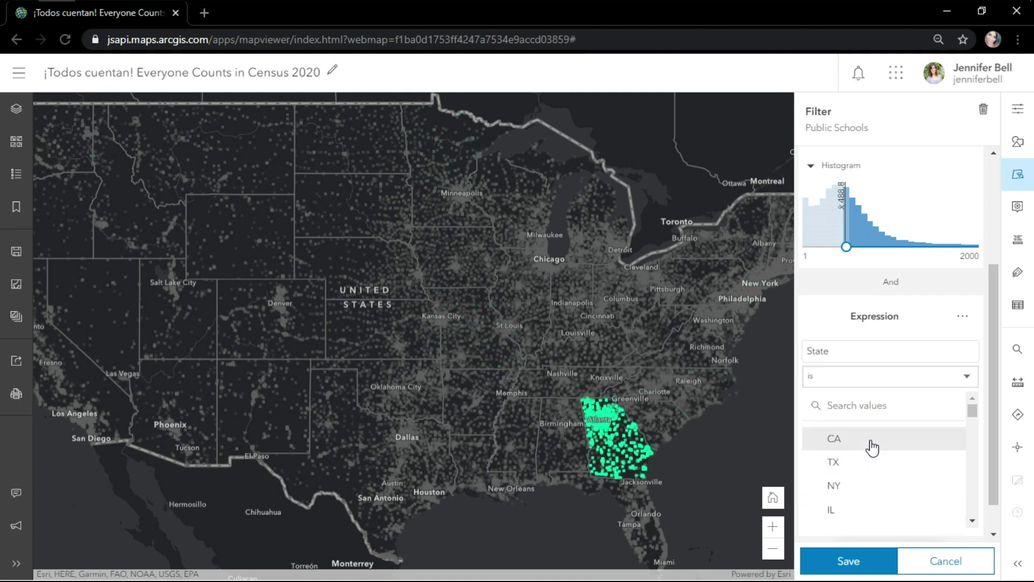
left_click(872, 447)
left_click(852, 558)
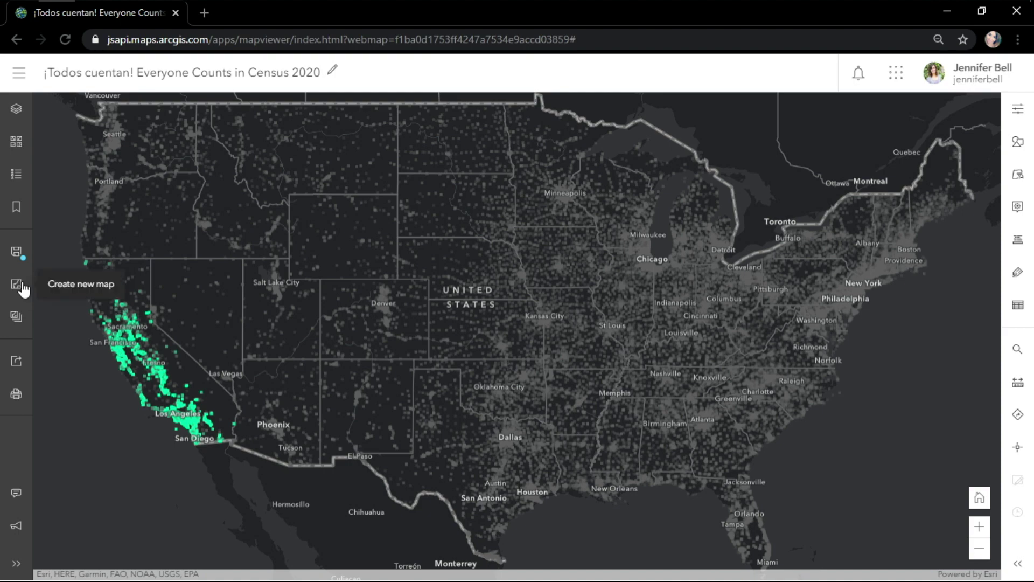
Zoom the map to the Los Angeles, California bookmark.
left_click(16, 206)
left_click(162, 159)
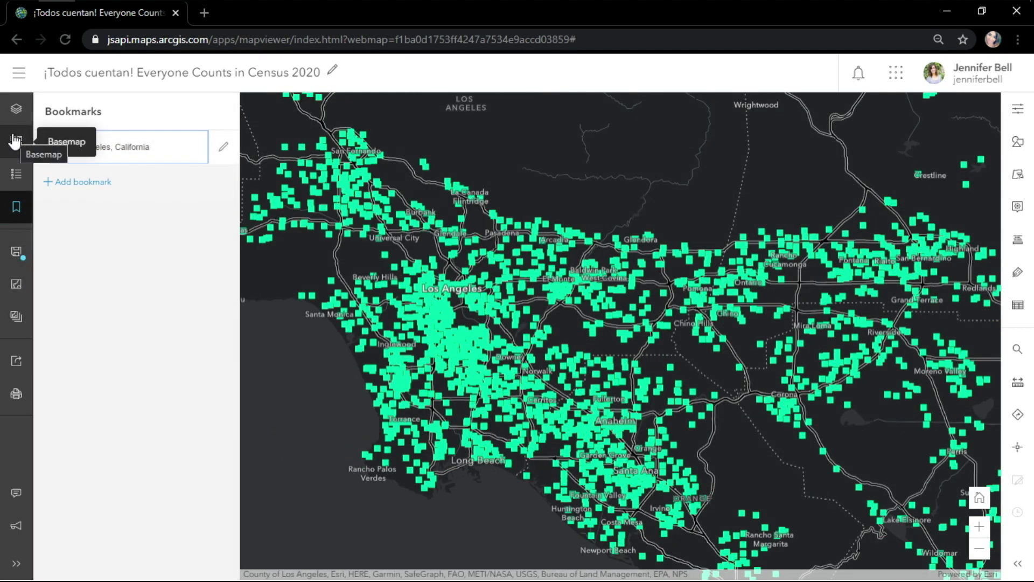
left_click(15, 108)
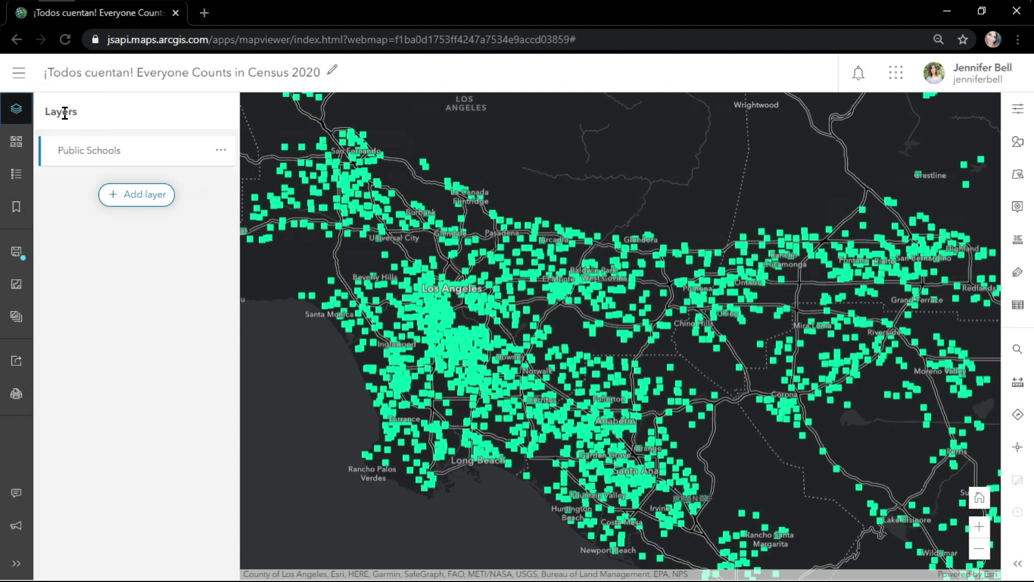
Search Living Atlas for 'acs language' and add the ACS Language Spoken at Home Variables – Boundaries layer.
left_click(138, 193)
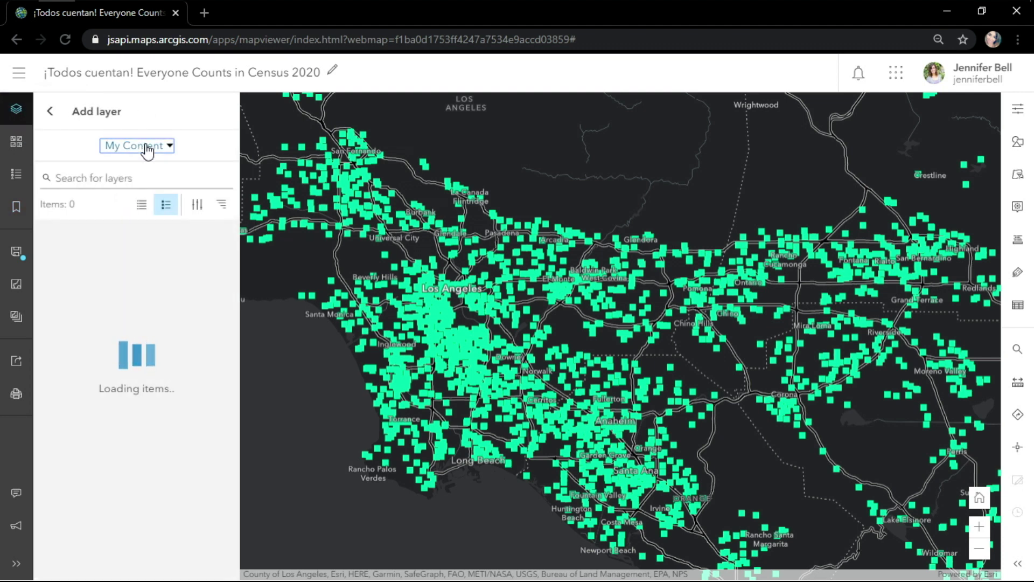
left_click(146, 146)
left_click(145, 292)
left_click(105, 177)
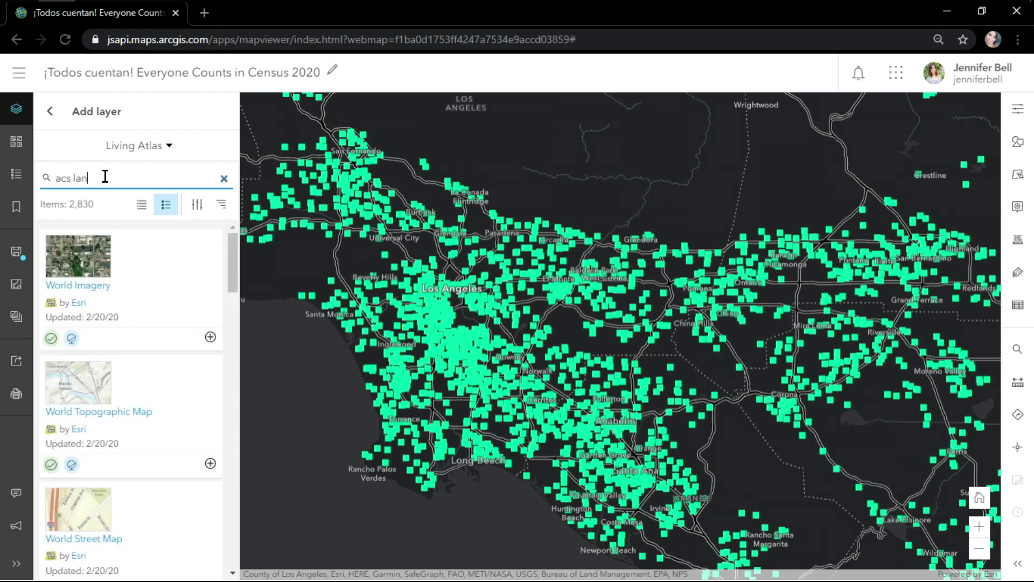
type("acs language")
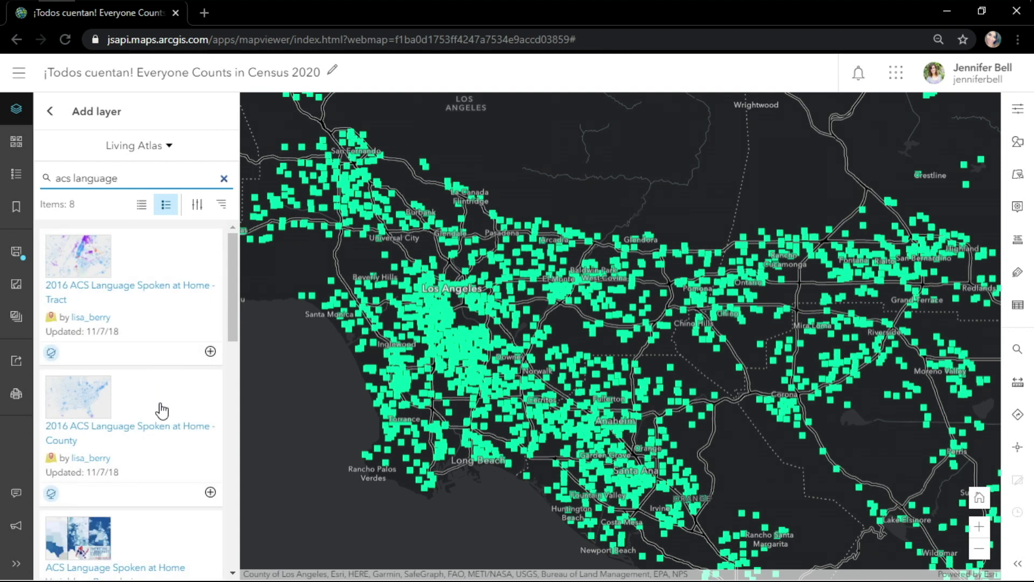
scroll(203, 520, "down", 3)
left_click(210, 481)
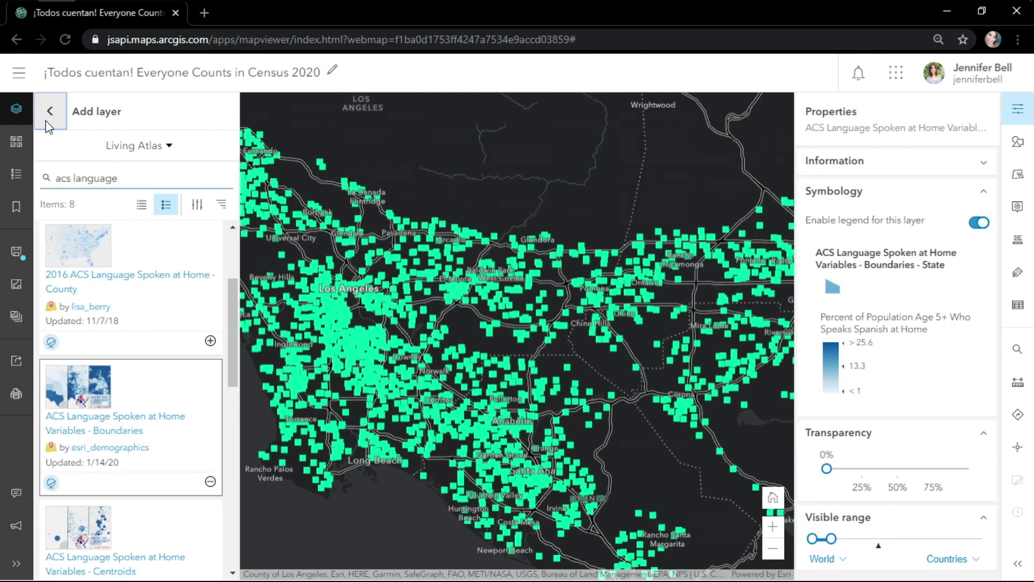
left_click(50, 111)
Hide the Public Schools layer and select the Tract layer.
left_click(205, 318)
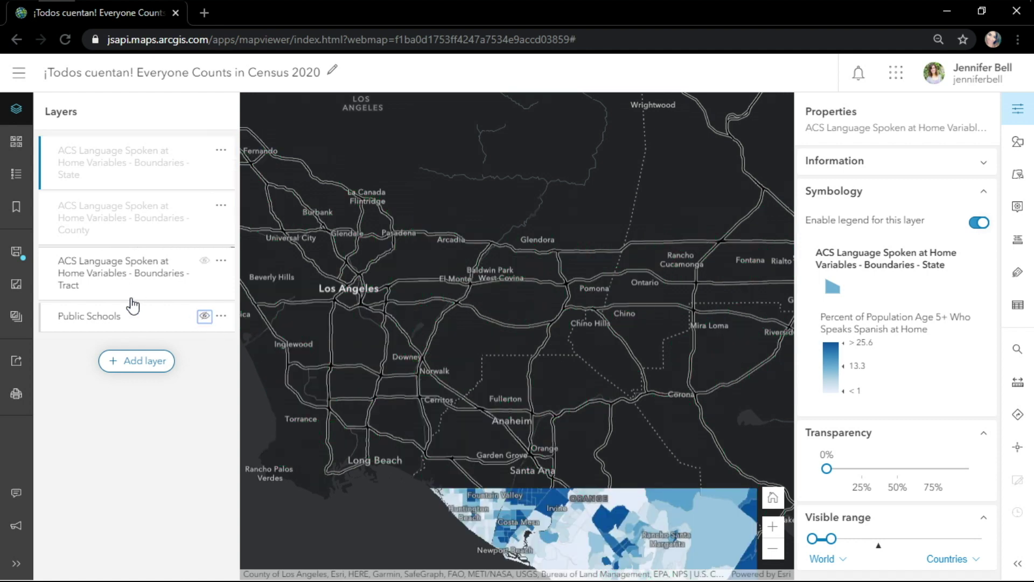
left_click(122, 279)
left_click(15, 110)
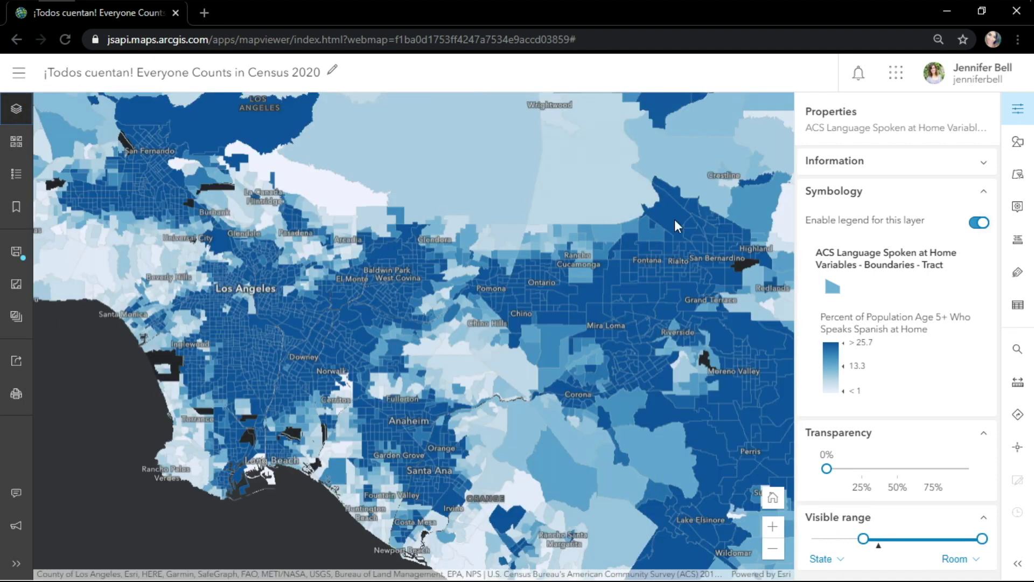
Style the tracts' Spanish-speaking percentage as Counts and Amounts (color) with the upper break at 64.7.
left_click(1019, 144)
left_click(851, 377)
mouse_move(866, 464)
left_click_drag(866, 464, 870, 416)
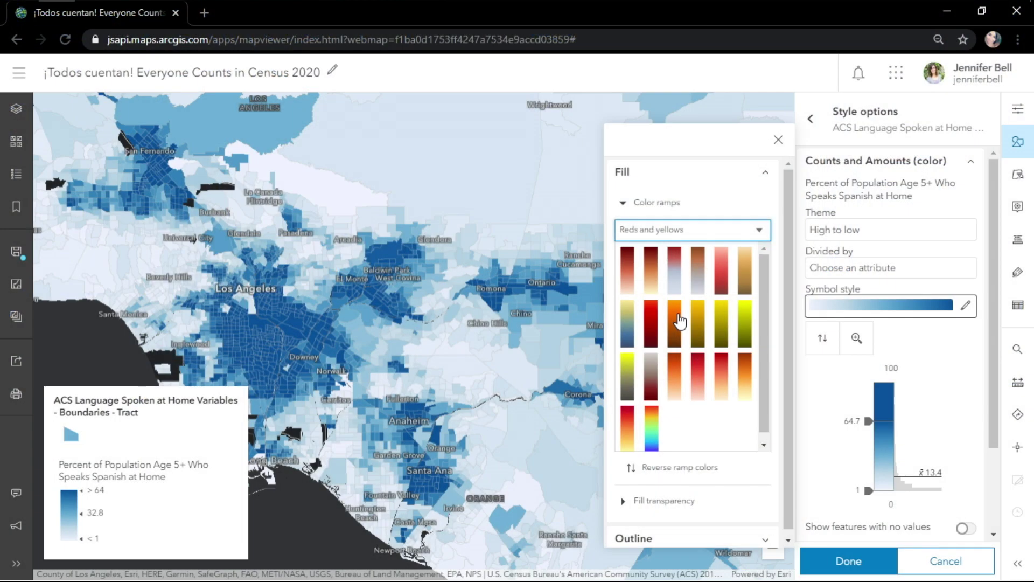
Try several Best for dark backgrounds ramps and settle on the purple ramp for the tracts.
key("Up")
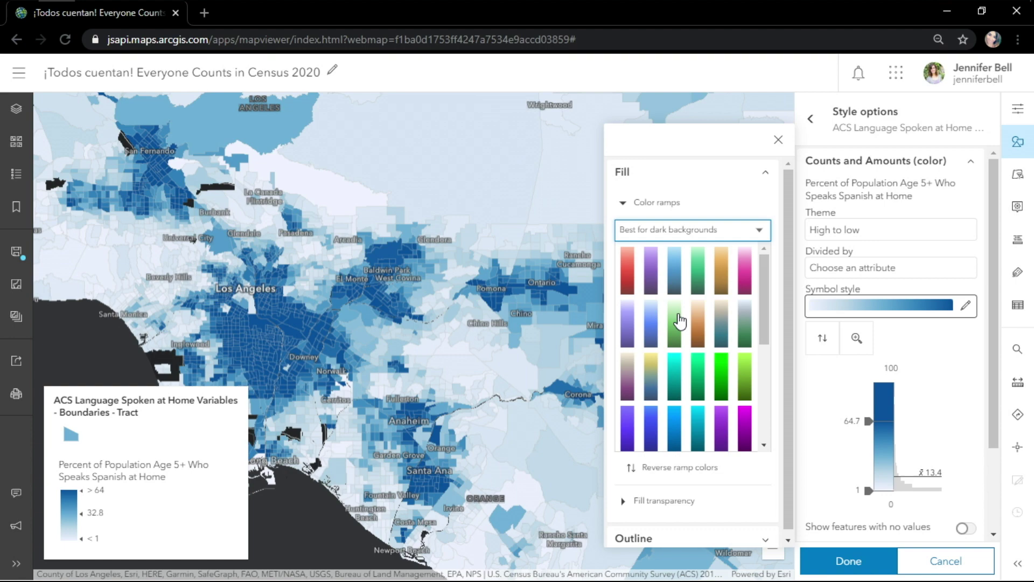
left_click(748, 425)
left_click(722, 429)
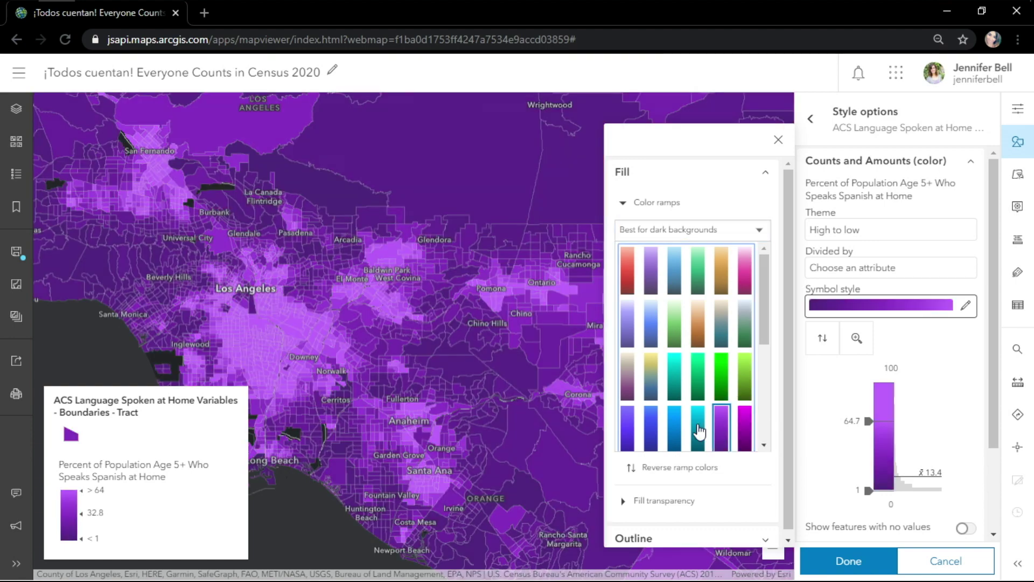
left_click(699, 429)
left_click(625, 431)
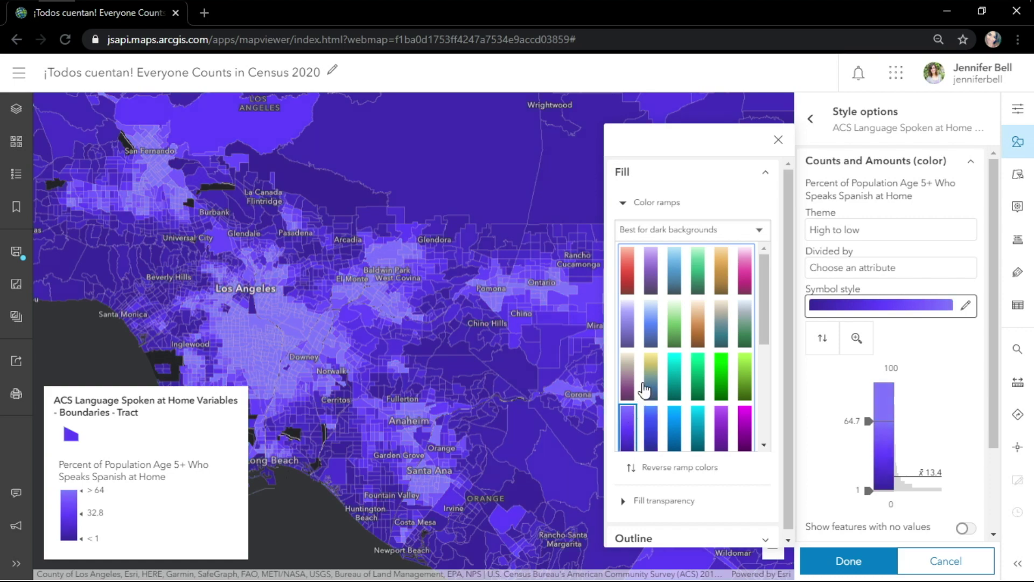
scroll(648, 380, "down", 5)
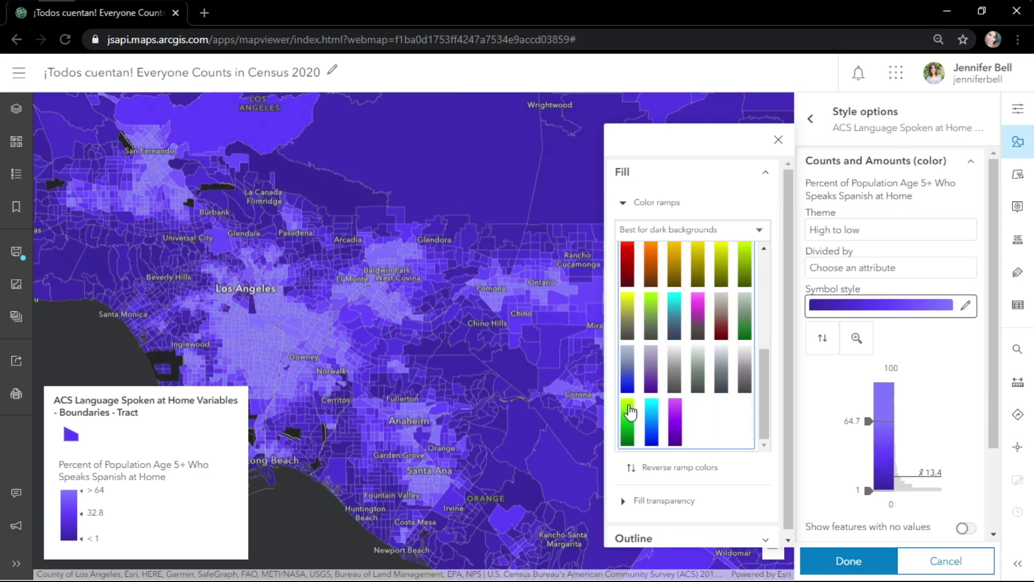
left_click(631, 412)
left_click(650, 420)
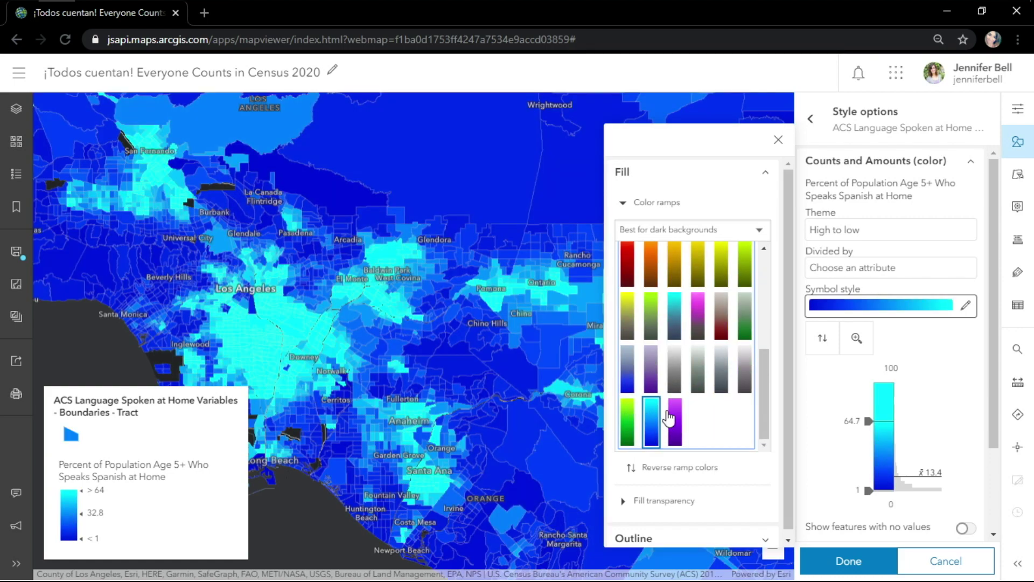
left_click(677, 421)
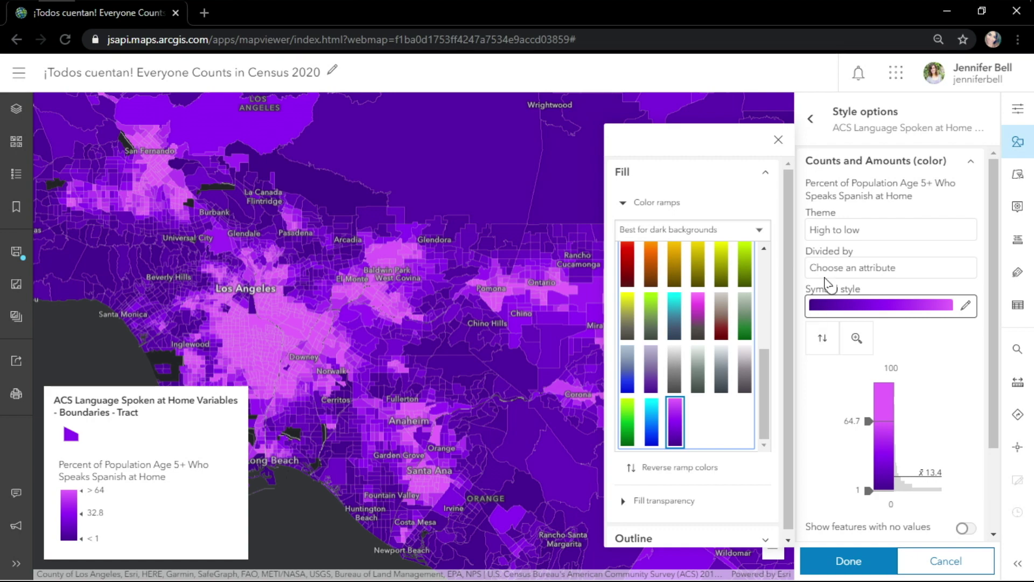
left_click(834, 236)
Switch the tracts to an Above and below theme with a magenta-yellow ramp, upper break 72.6.
left_click(853, 317)
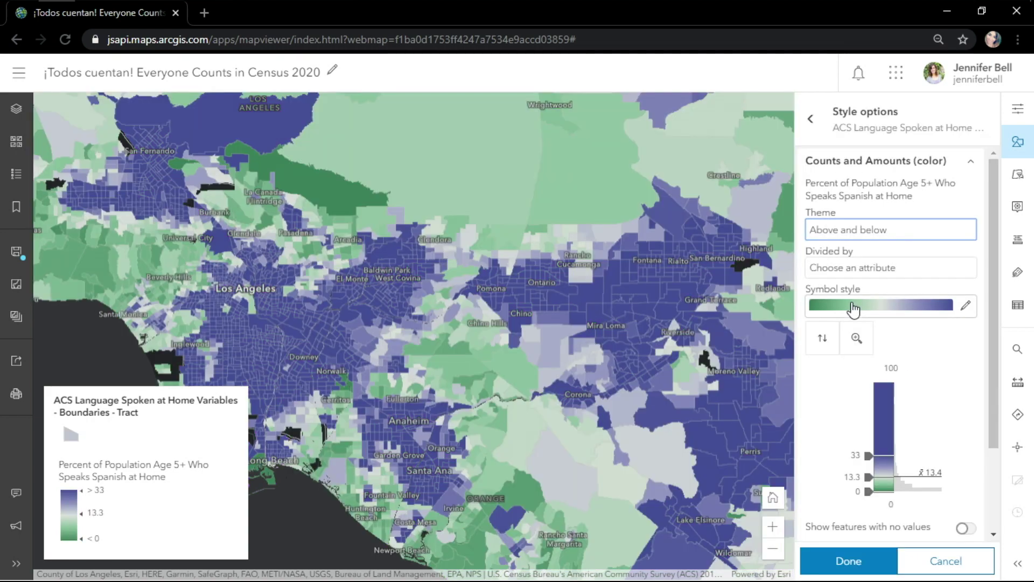
left_click(853, 310)
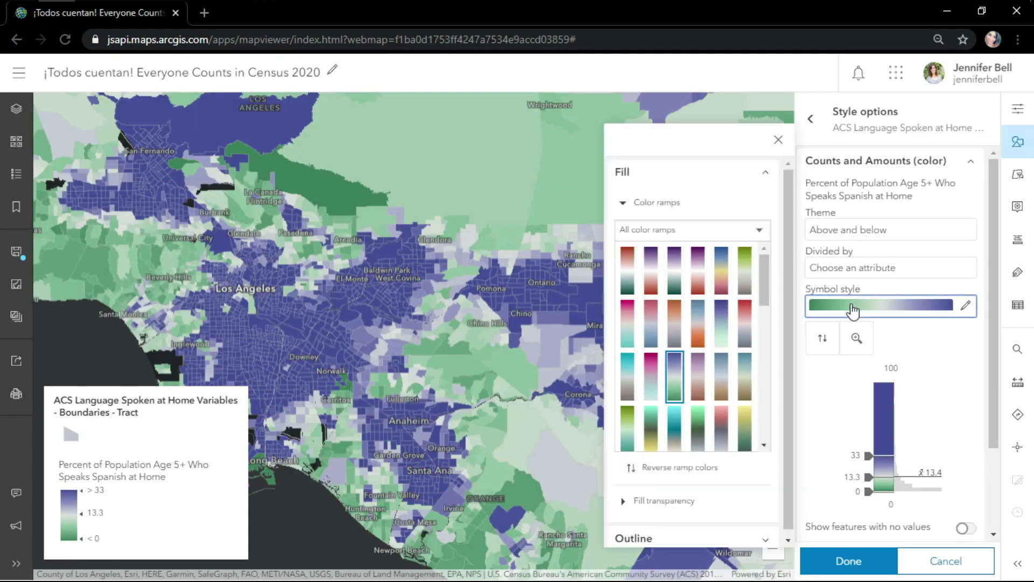
left_click(706, 236)
left_click(699, 268)
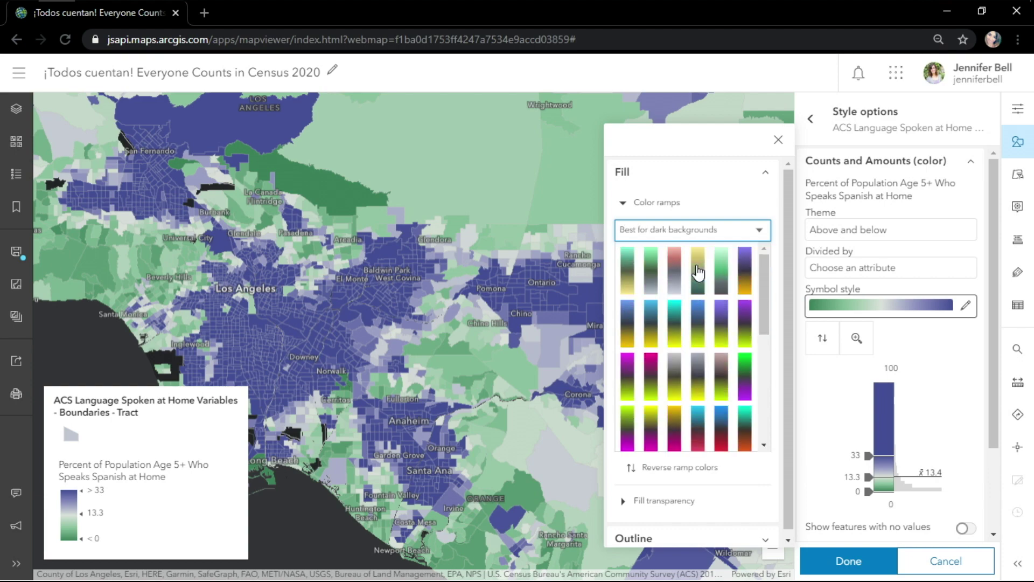
left_click(673, 423)
left_click_drag(871, 455, 870, 413)
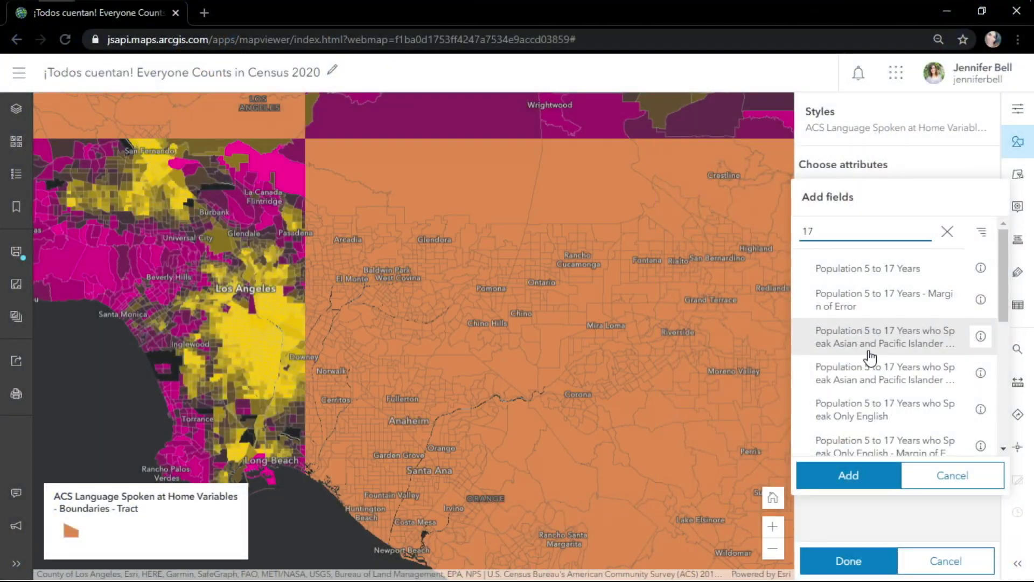
Add the Only English and Speak Spanish 5 to 17 fields and choose the Dot Density style.
left_click(871, 408)
scroll(873, 377, "down", 3)
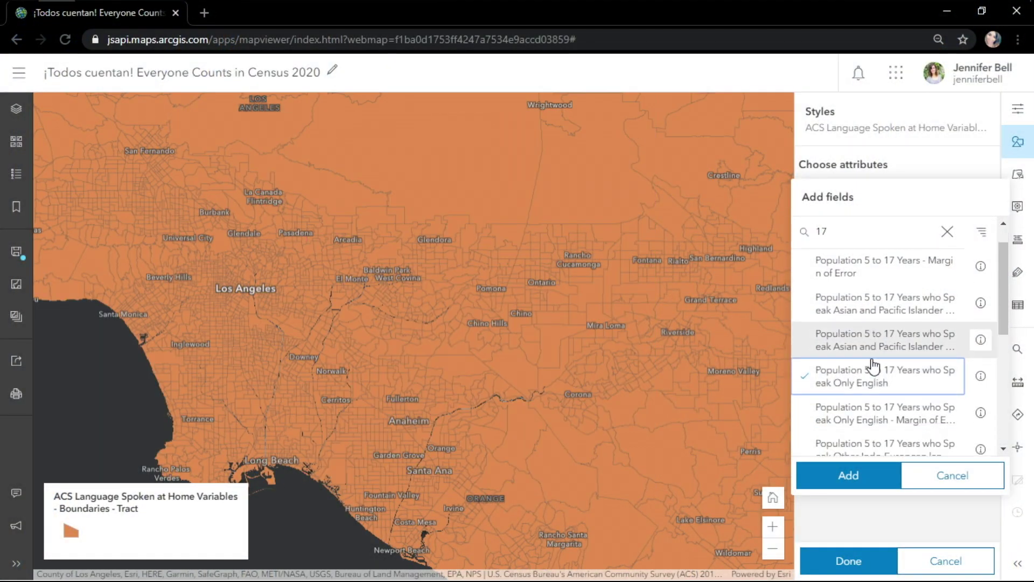
scroll(870, 377, "down", 2)
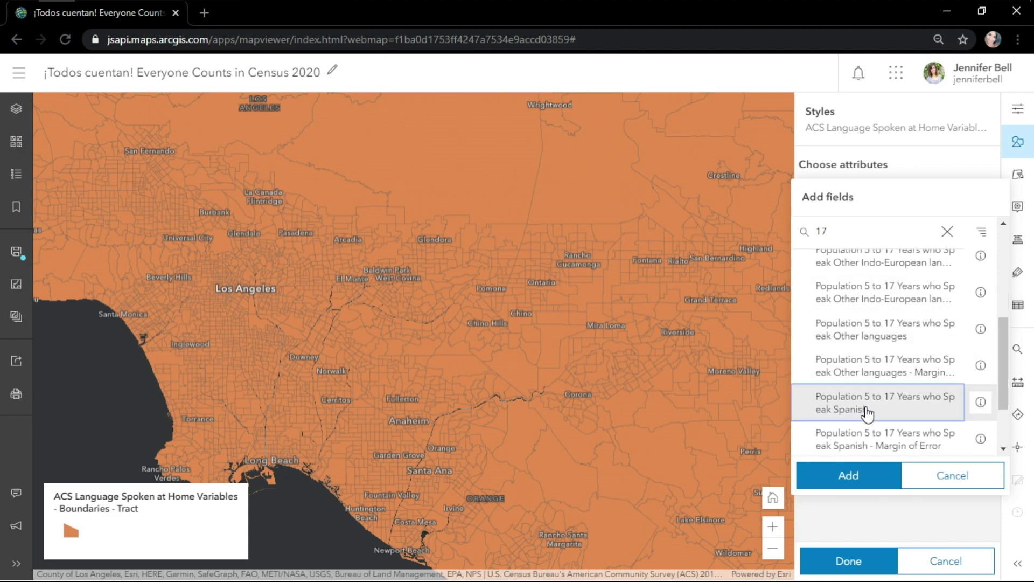
left_click(849, 473)
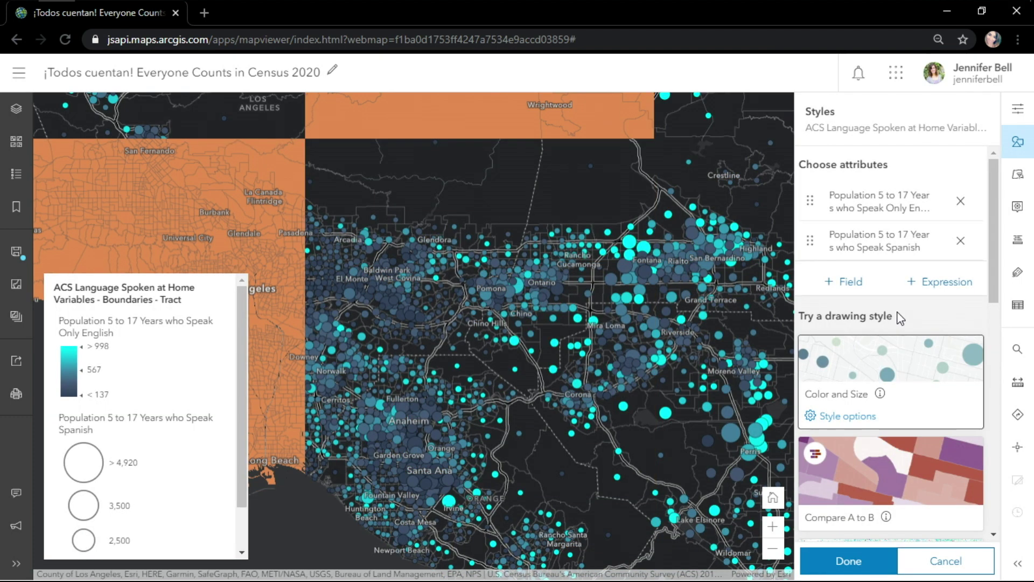
scroll(898, 321, "down", 1)
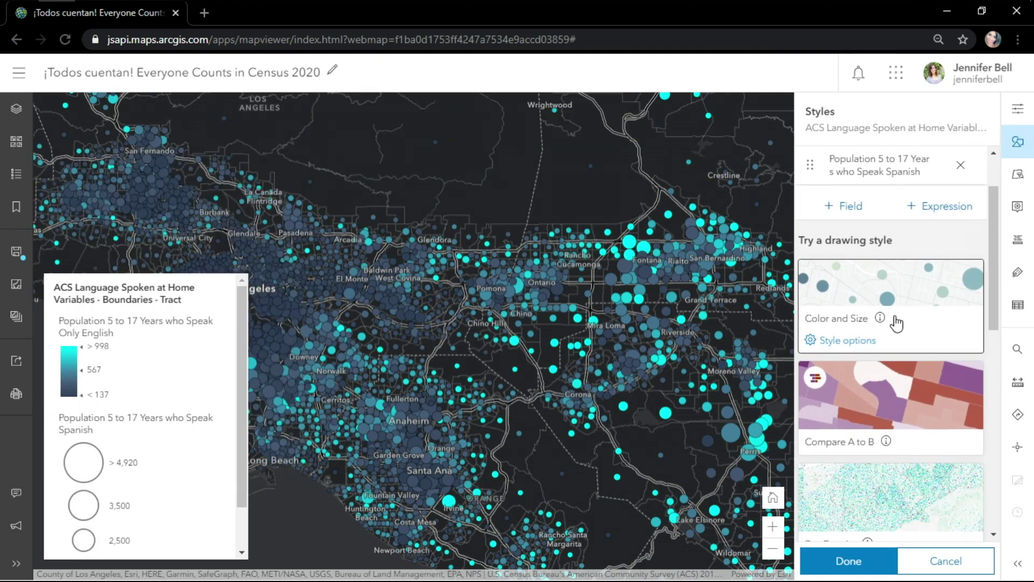
left_click(922, 502)
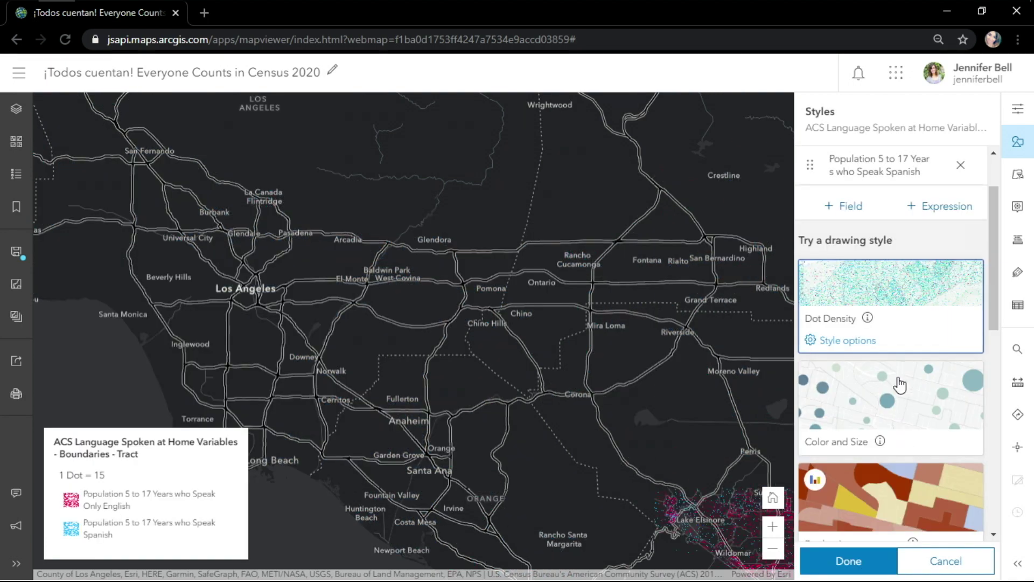
Turn off the tract background symbol and set the dot value to 1 person per dot.
left_click(914, 322)
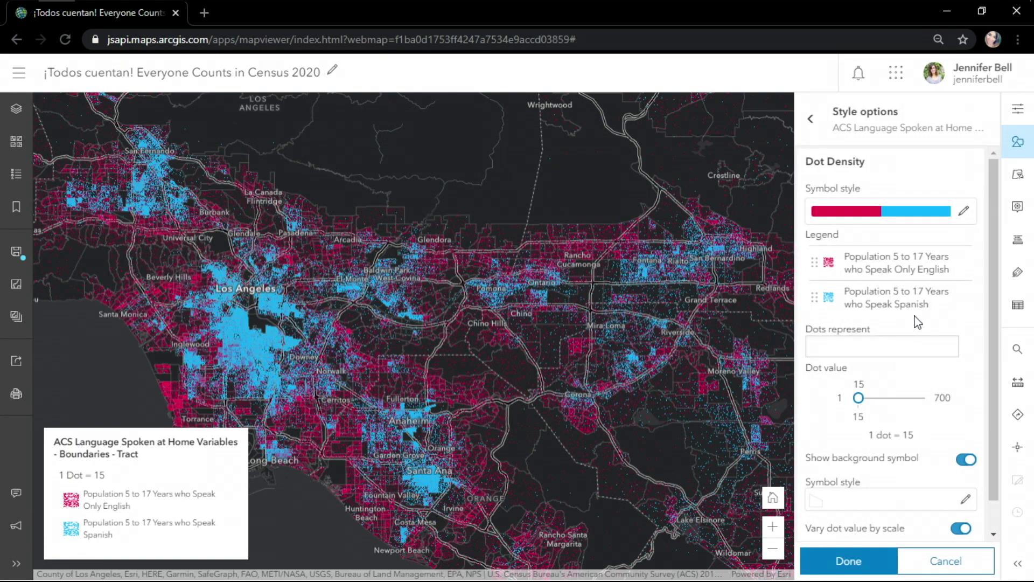
left_click(962, 460)
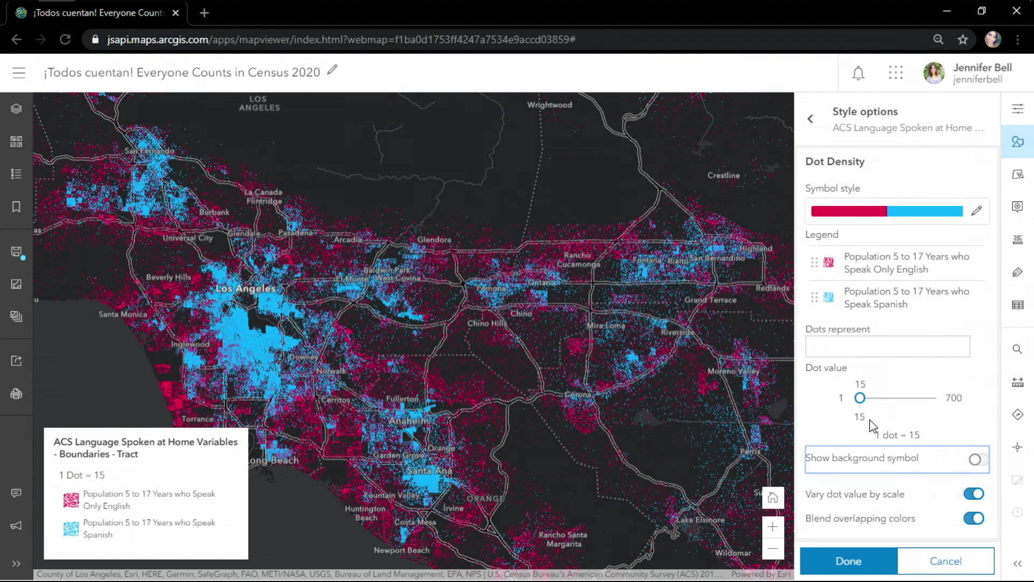
left_click(860, 397)
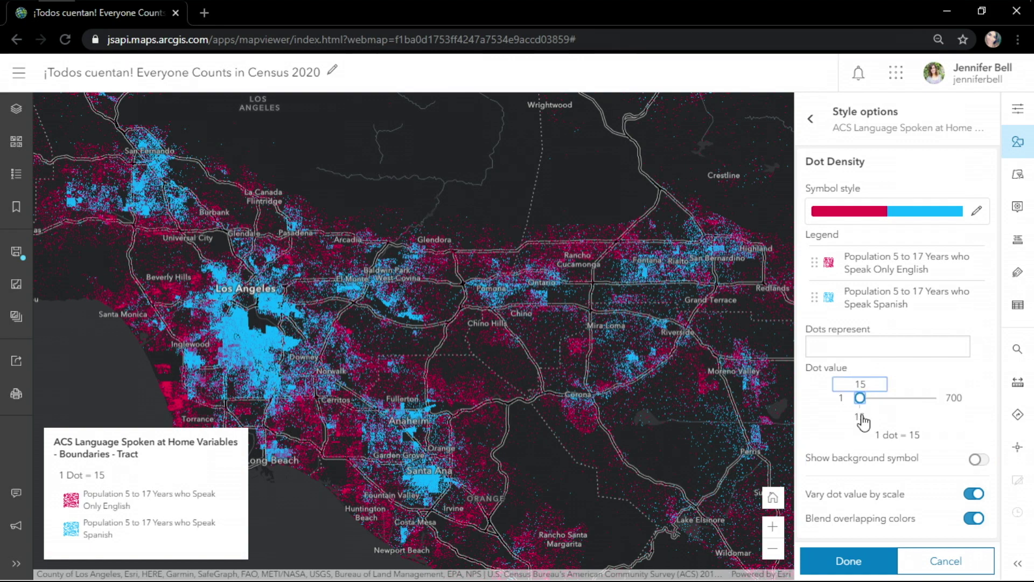
key("Left")
key("Left")
key("Left")
key("Left")
key("Left")
key("Left")
key("Left")
key("Left")
key("Left")
key("Left")
key("Left")
key("Left")
key("Left")
key("Left")
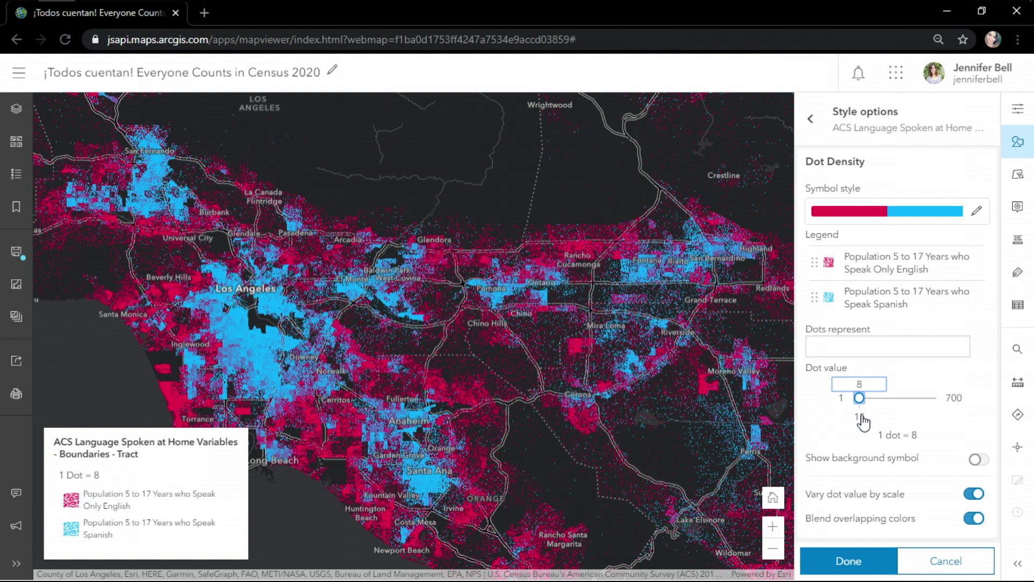
key("Right")
key("Right")
key("Right")
key("Right")
key("Right")
key("Right")
key("Right")
key("Right")
key("Right")
key("Right")
key("Right")
key("Right")
key("Right")
key("Right")
key("Right")
key("Right")
key("Right")
key("Right")
key("Right")
key("Right")
key("Left")
key("Left")
key("Left")
key("Left")
key("Left")
key("Left")
key("Left")
key("Left")
key("Left")
key("Left")
key("Left")
key("Left")
key("Left")
key("Left")
key("Left")
key("Left")
key("Left")
key("Left")
key("Left")
key("Left")
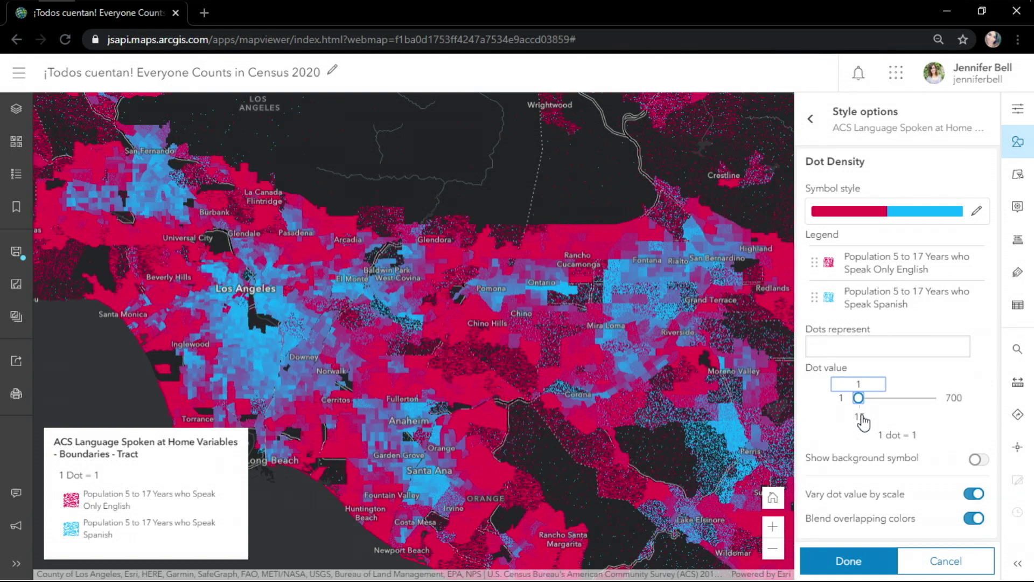
left_click_drag(306, 334, 362, 310)
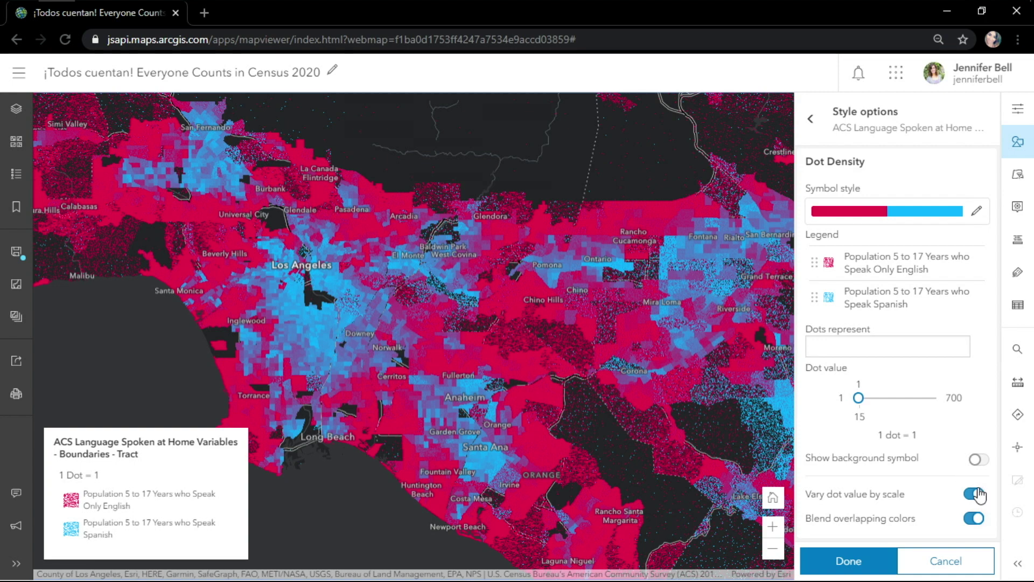
Compare blended and unblended dot colors, leaving Blend overlapping colors on.
left_click(970, 521)
left_click(970, 519)
left_click(970, 519)
left_click(969, 519)
left_click(969, 519)
left_click(970, 520)
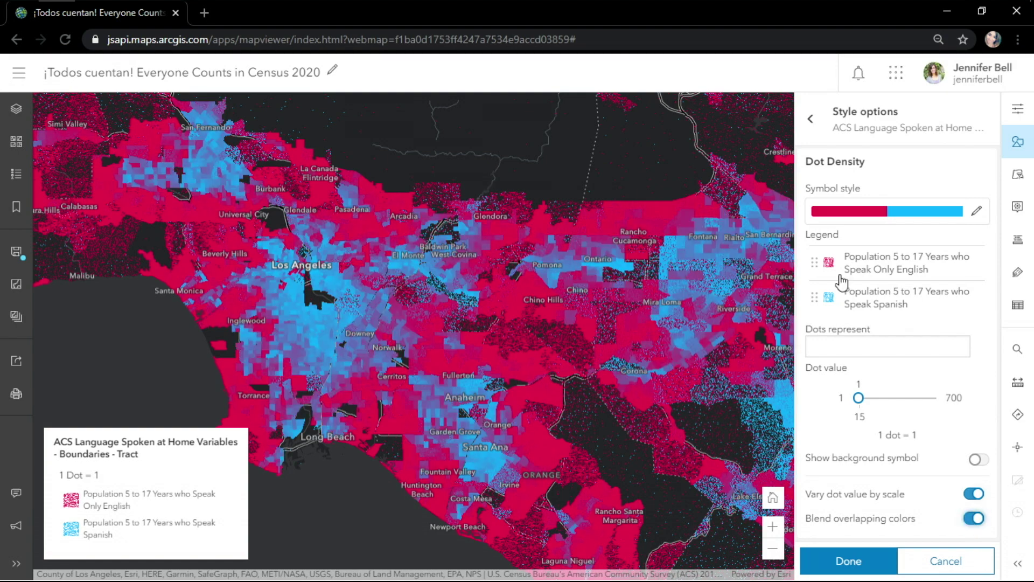
Reverse the ramp and apply the cyan and red scheme: cyan English-only, magenta Spanish.
left_click(837, 215)
left_click(769, 274)
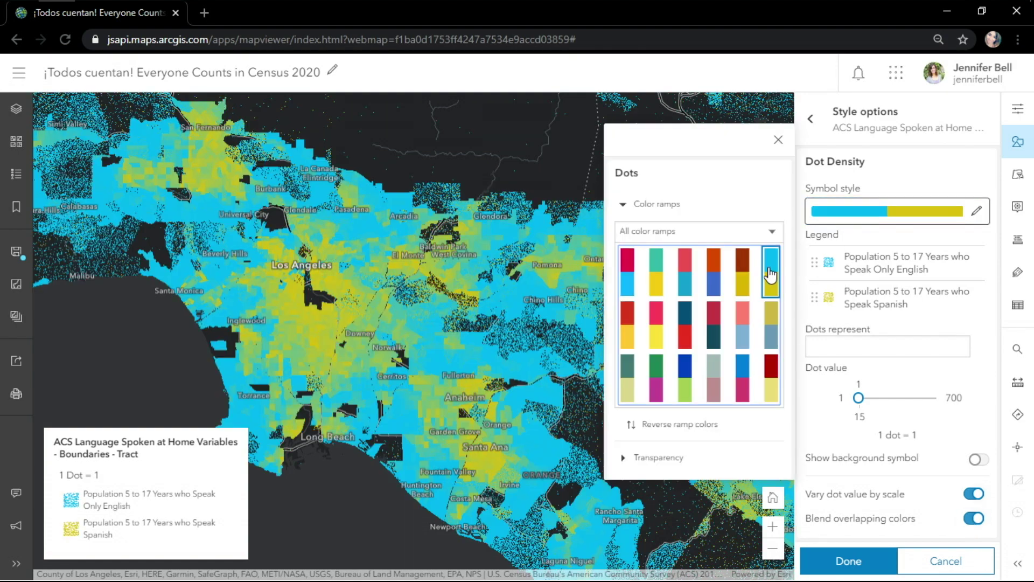
left_click(662, 324)
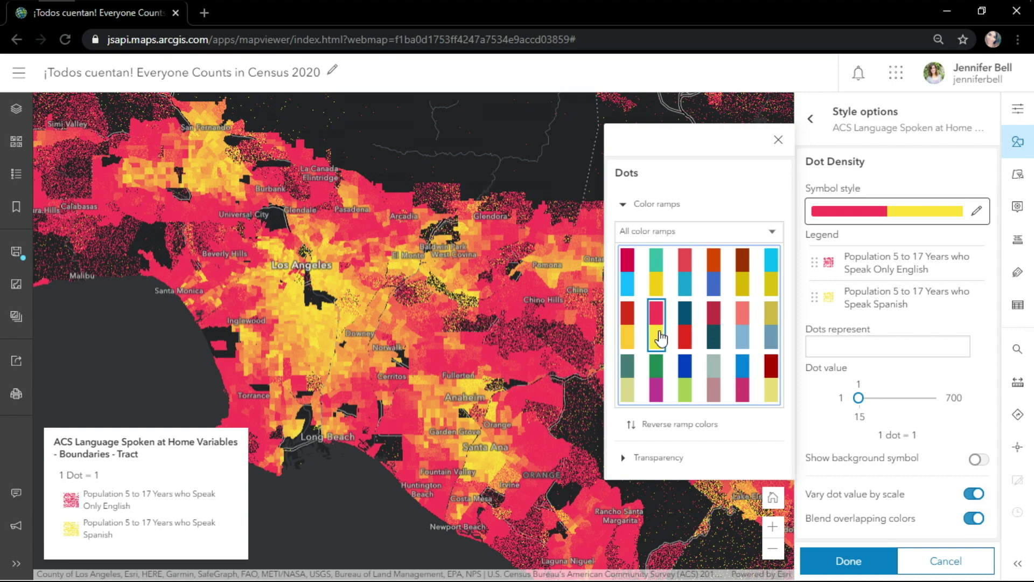
left_click(688, 428)
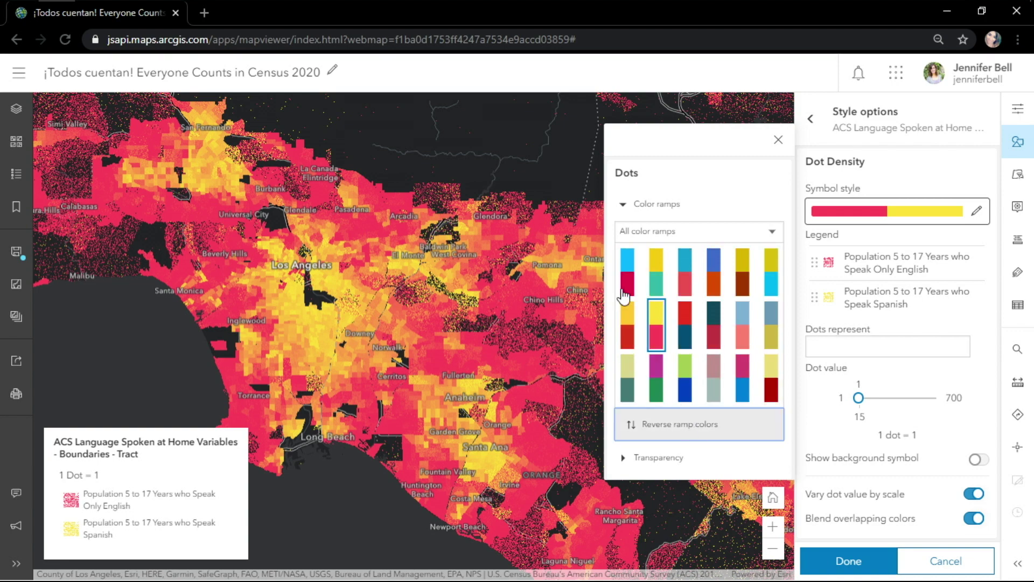
left_click(628, 275)
left_click(778, 140)
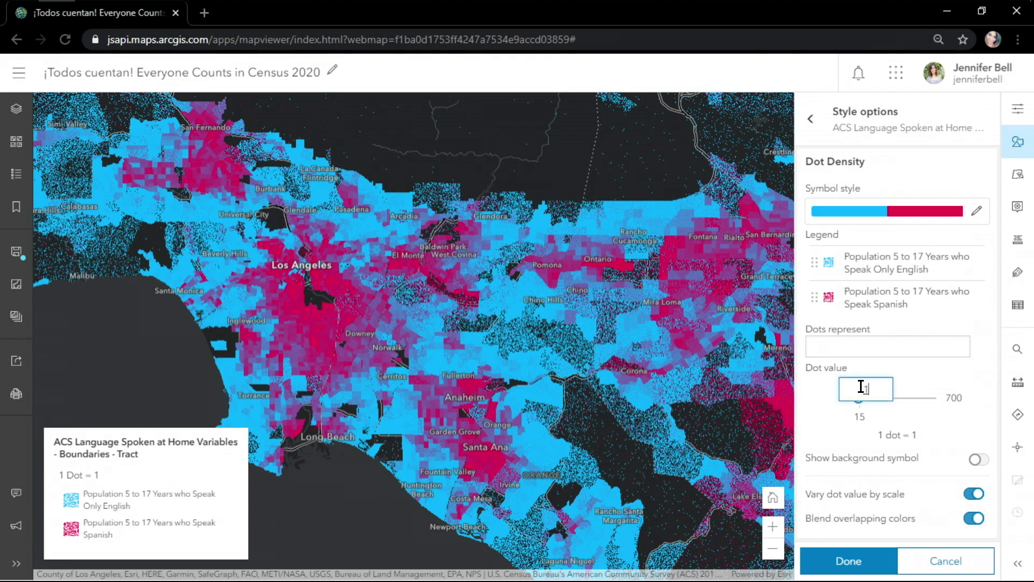
key("Return")
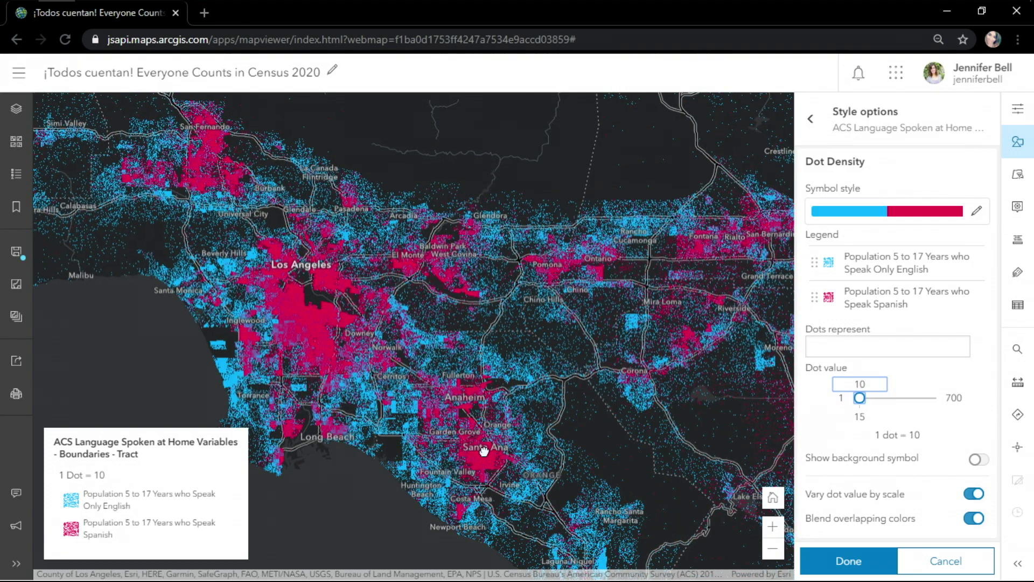
scroll(486, 454, "up", 2)
left_click(487, 453)
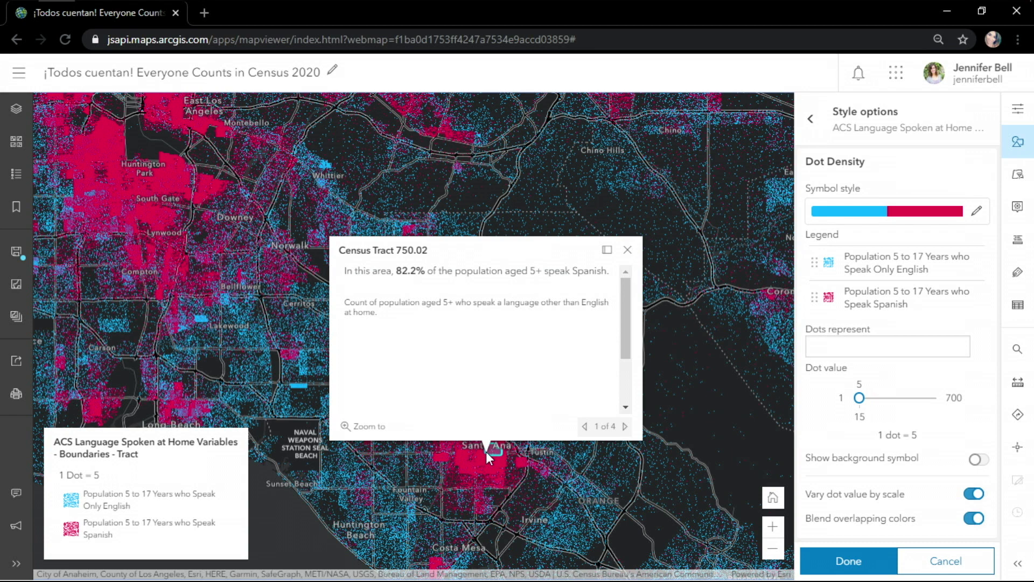
left_click(608, 251)
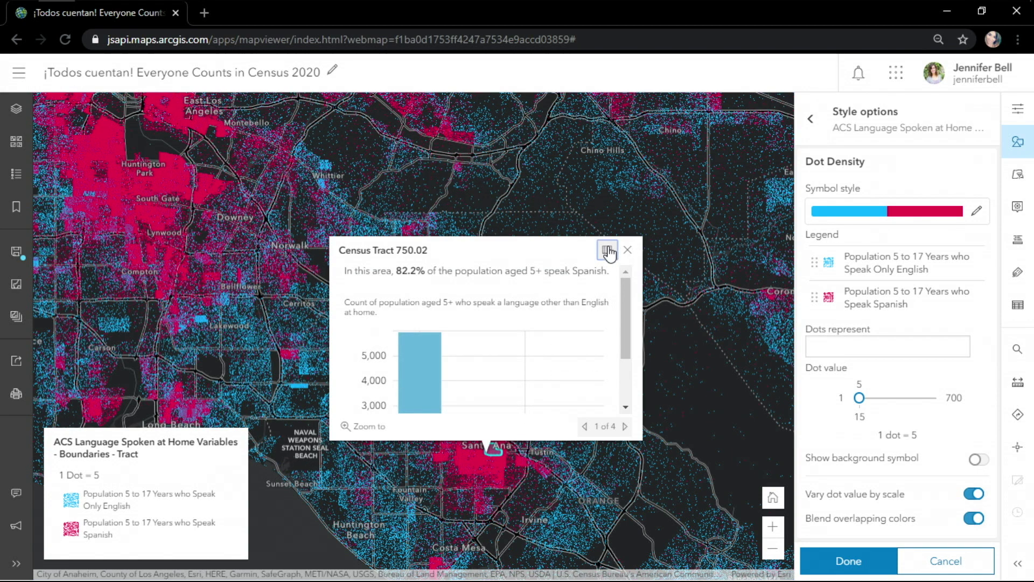
mouse_move(152, 270)
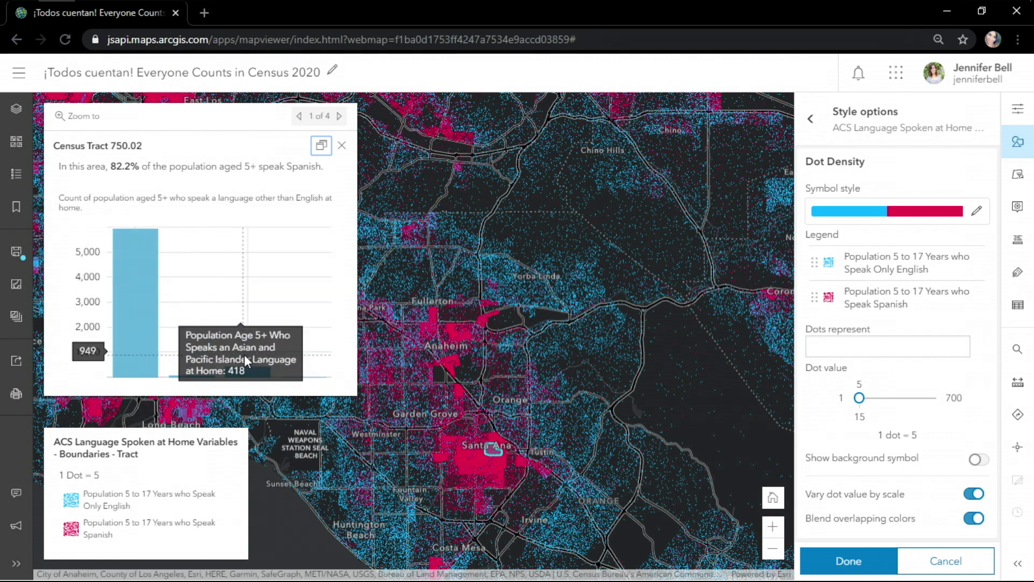
Turn Public Schools back on and move it above the Tract layer.
left_click(342, 146)
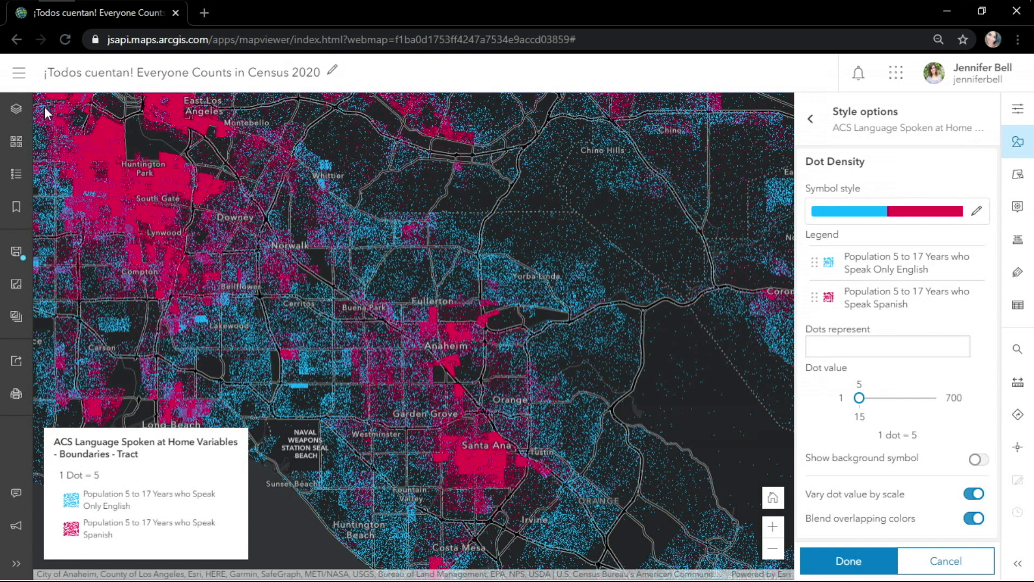
left_click(25, 111)
left_click(204, 316)
left_click_drag(142, 318, 141, 261)
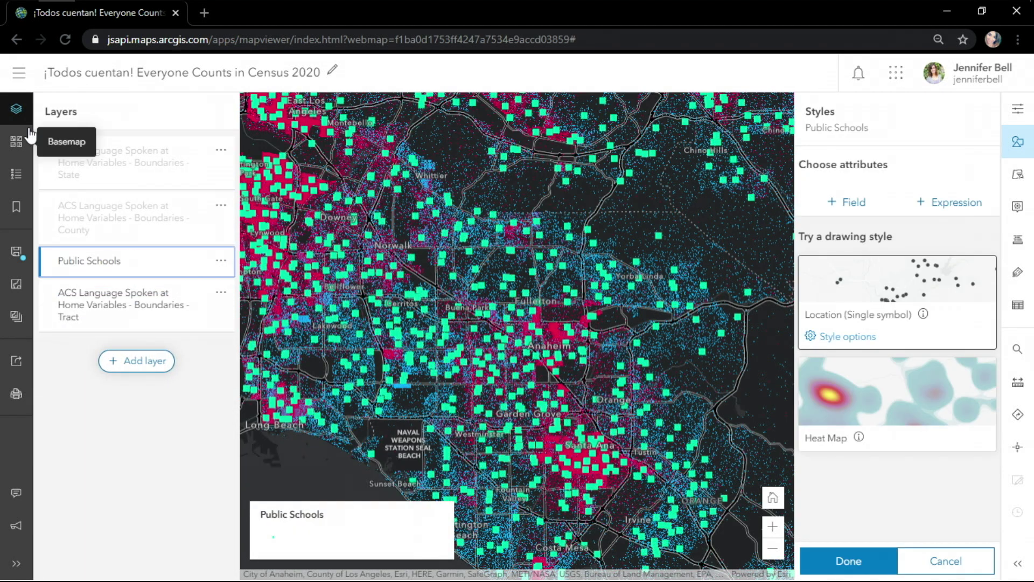
left_click(30, 110)
Make the Public Schools point symbols white.
left_click(886, 276)
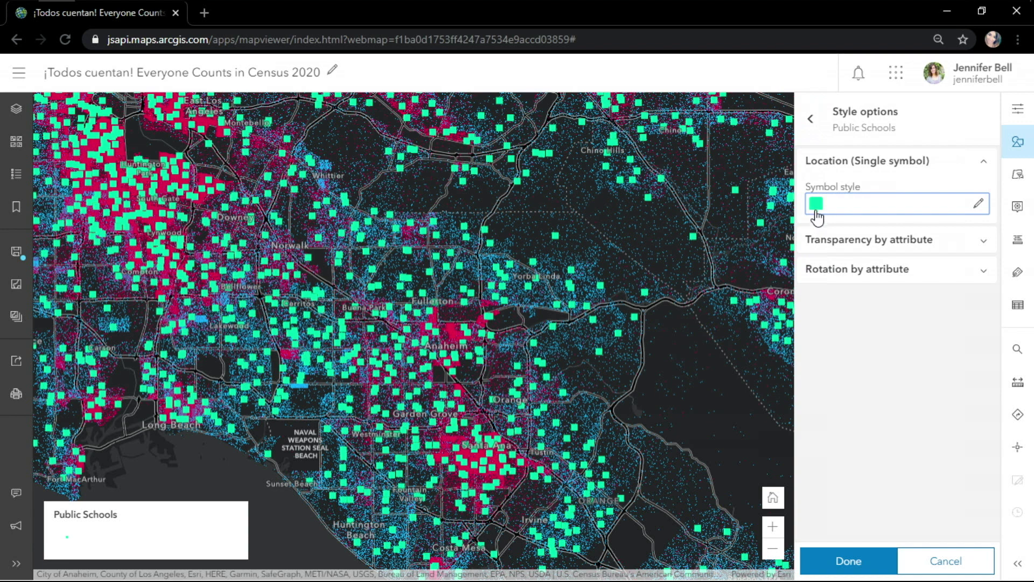
left_click(816, 216)
scroll(733, 524, "down", 2)
left_click(763, 448)
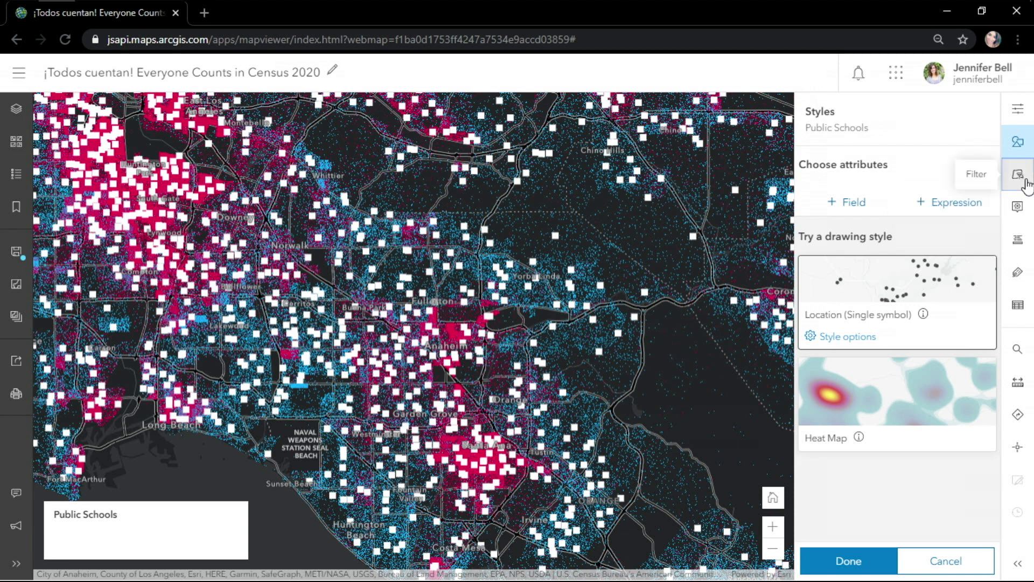
Change the Public Schools Enrollment filter threshold to 1500 and save it.
left_click(1026, 184)
left_click_drag(831, 358, 781, 361)
type("1500")
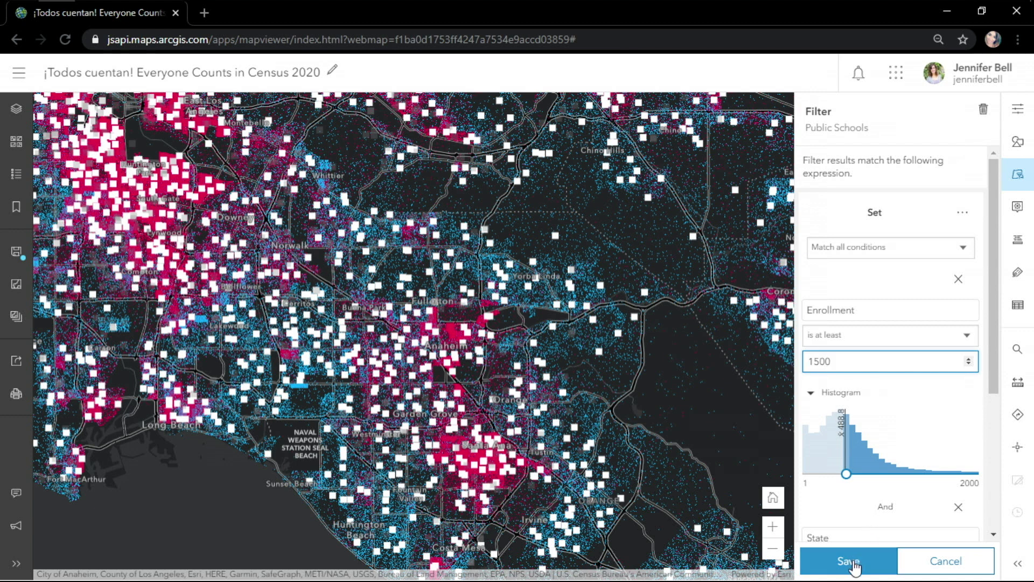
left_click(849, 561)
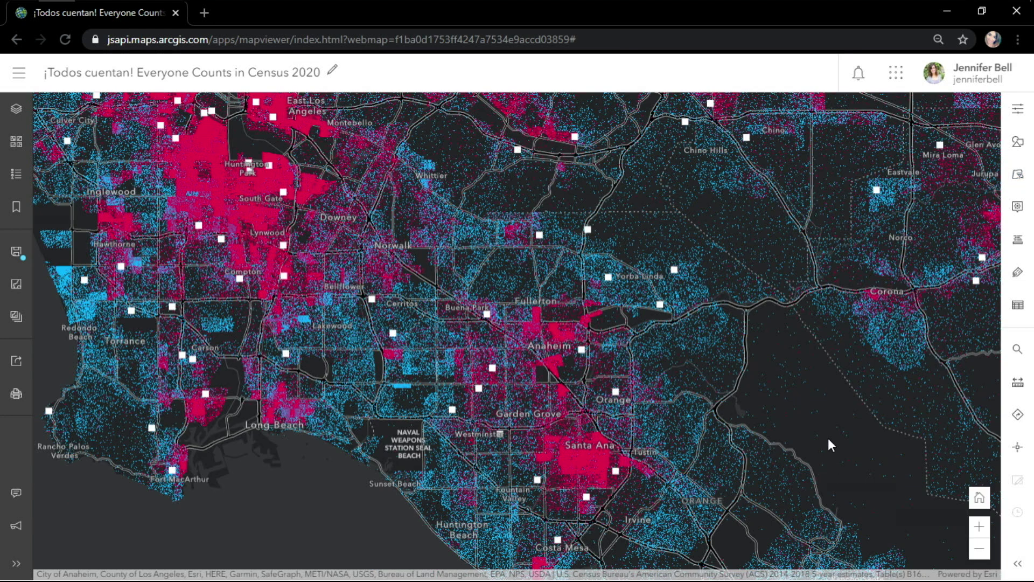
Turn on Public Schools labels and add a second label class showing Enrollment.
left_click(1018, 272)
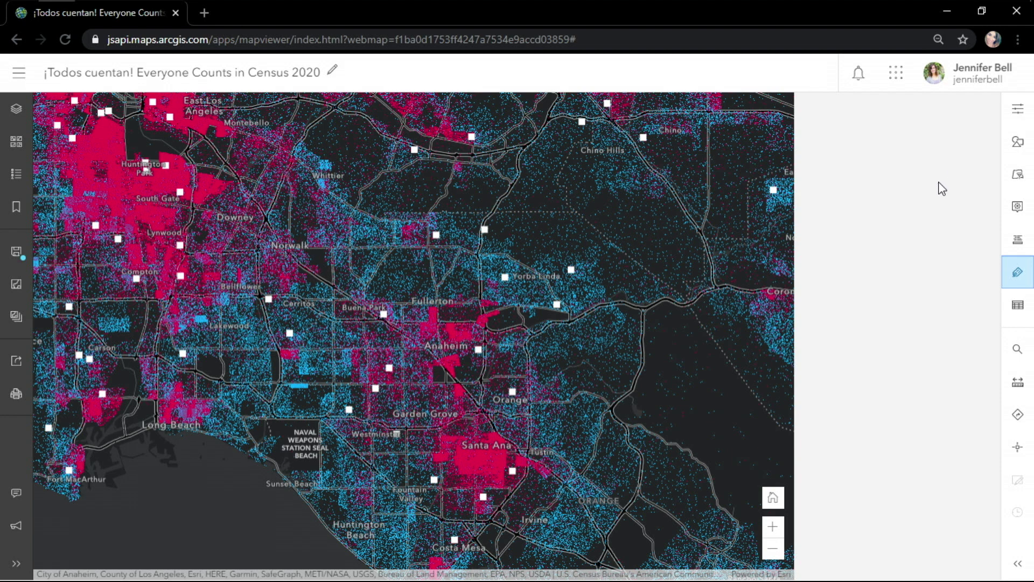
left_click(976, 163)
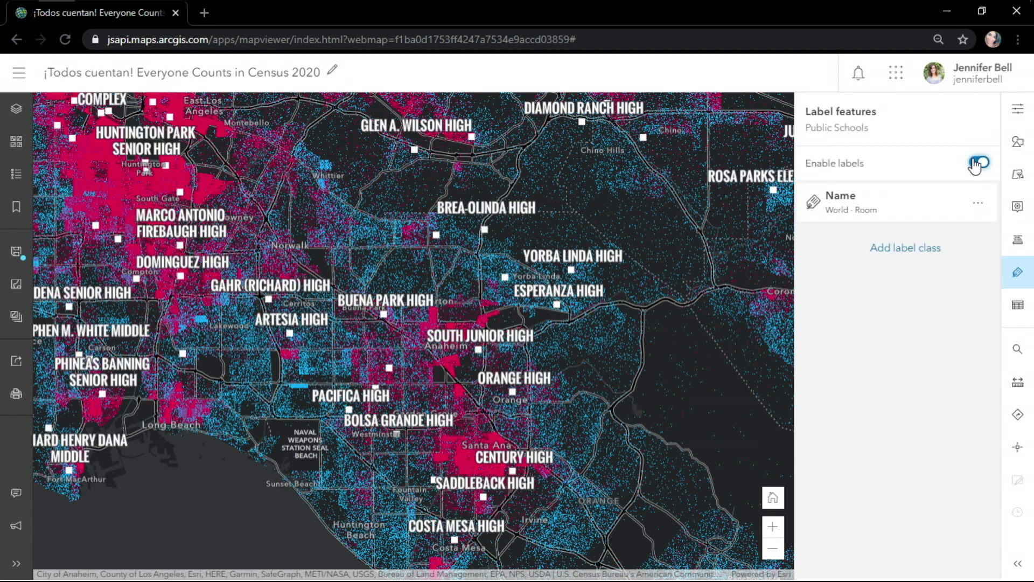
left_click(901, 259)
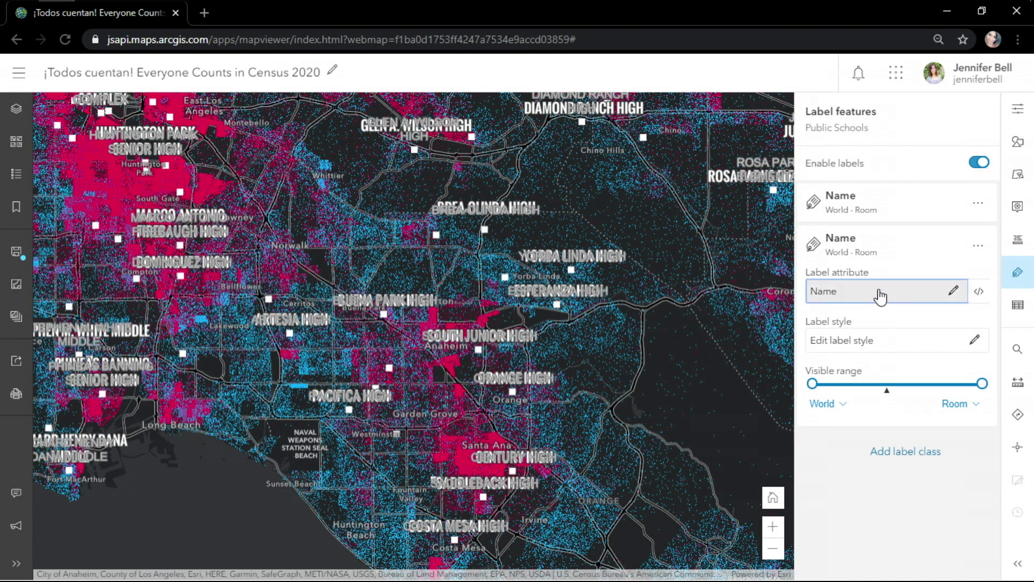
left_click(877, 292)
left_click(625, 419)
left_click(645, 450)
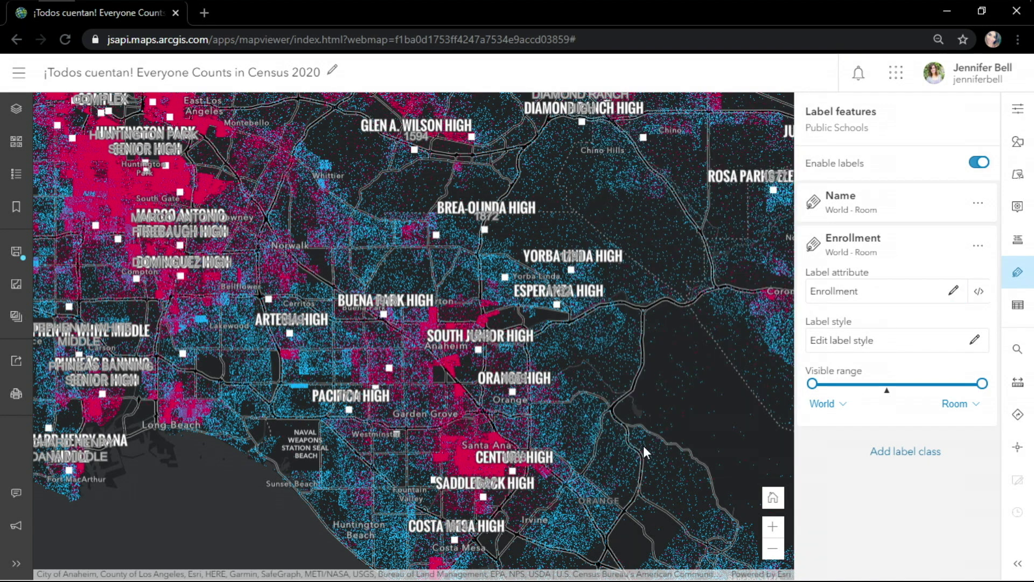
Style the enrollment labels with Below center placement and white text.
left_click(940, 345)
left_click(683, 362)
left_click(673, 421)
left_click(763, 317)
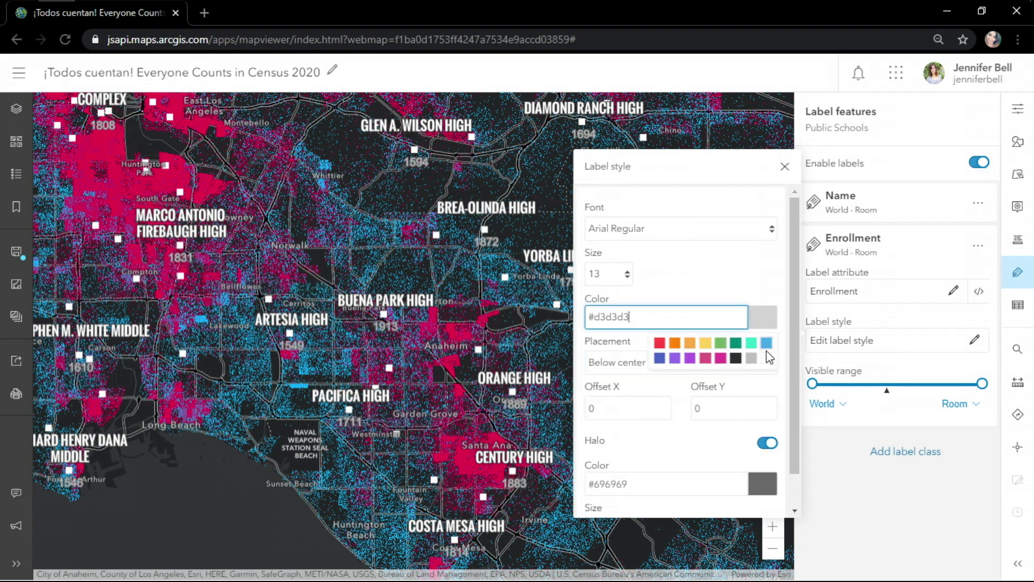
left_click(774, 360)
left_click(728, 237)
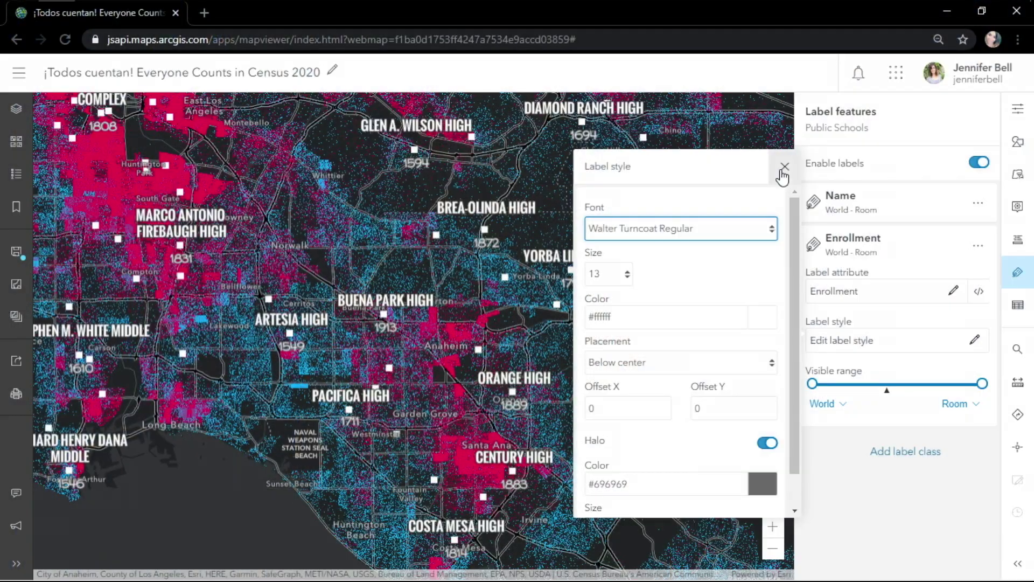
left_click(779, 171)
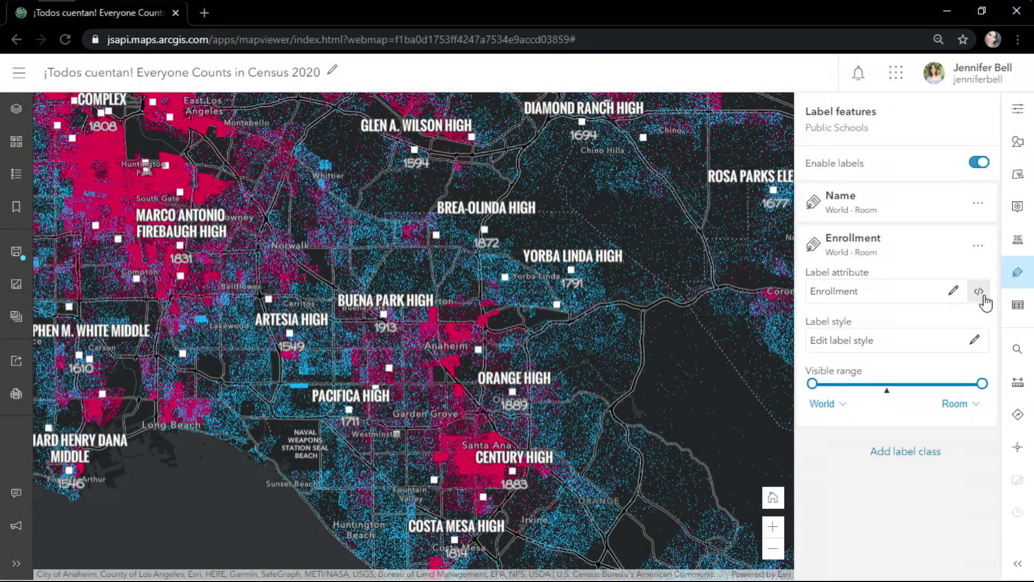
Set the enrollment label expression to $feature["ENROLLMENT"] + " students", visible from Cities scale inward.
left_click(979, 291)
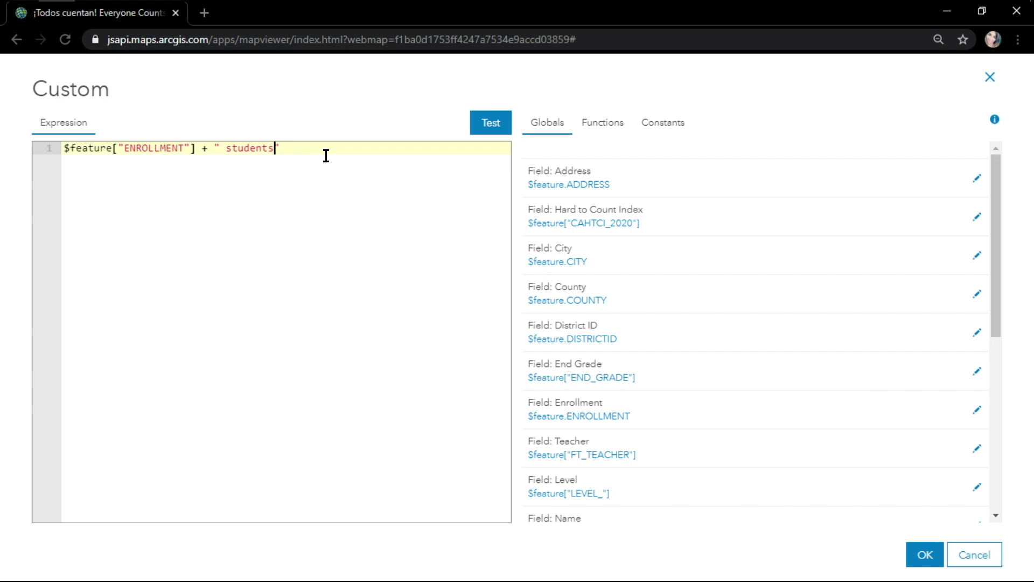
left_click(926, 555)
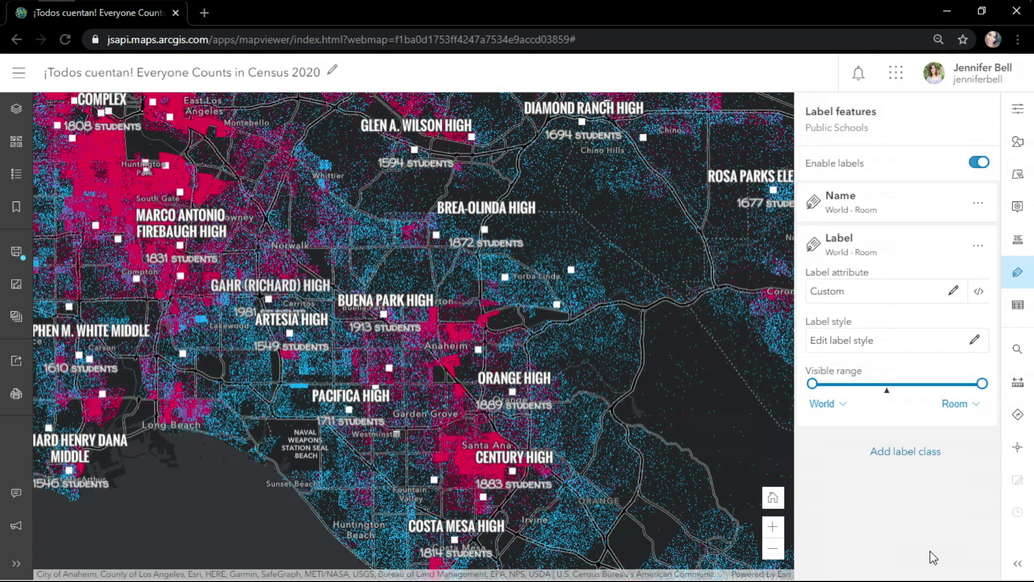
left_click_drag(813, 385, 890, 399)
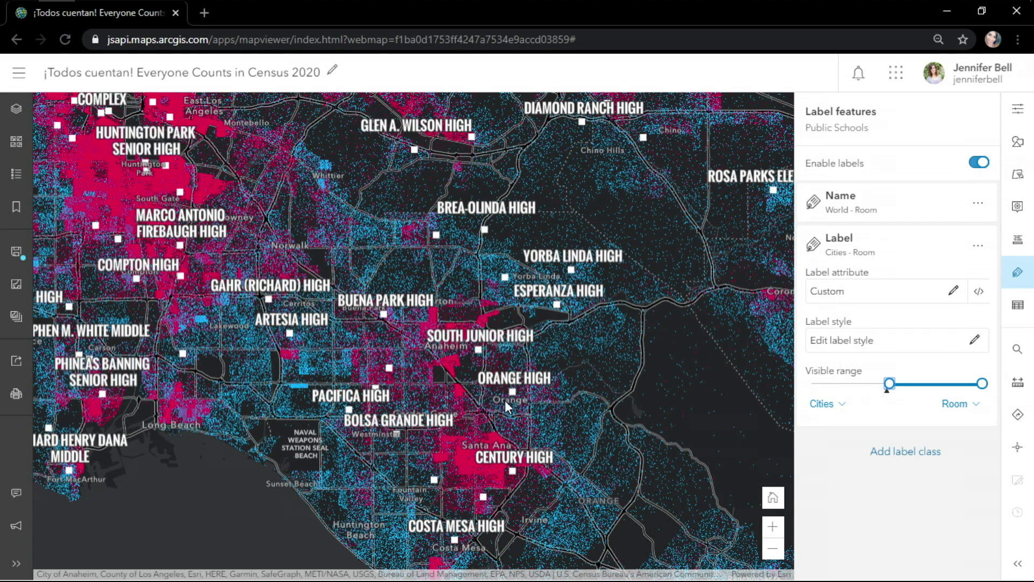
Close the Public Schools label settings.
scroll(505, 399, "up", 2)
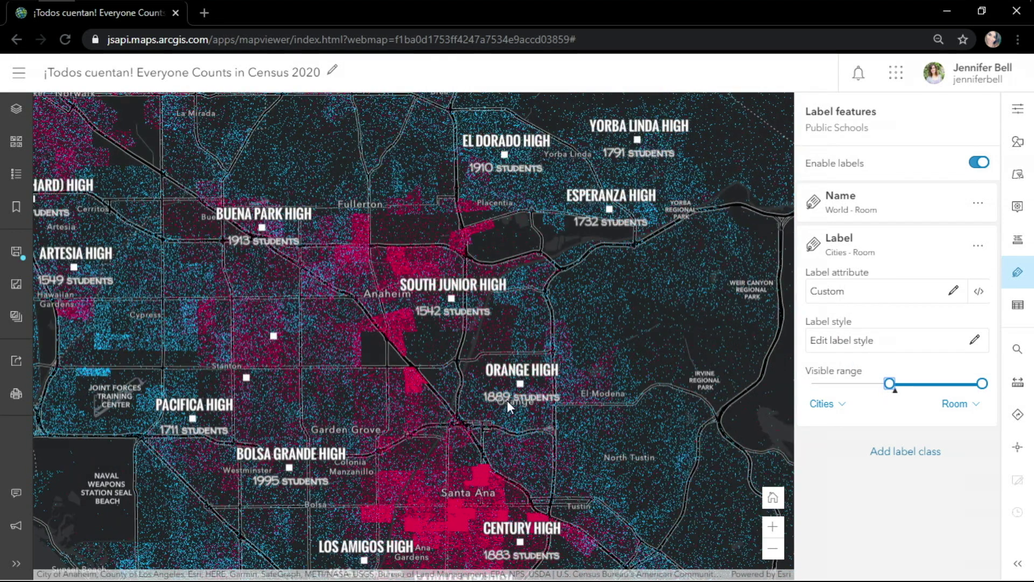
scroll(506, 400, "down", 2)
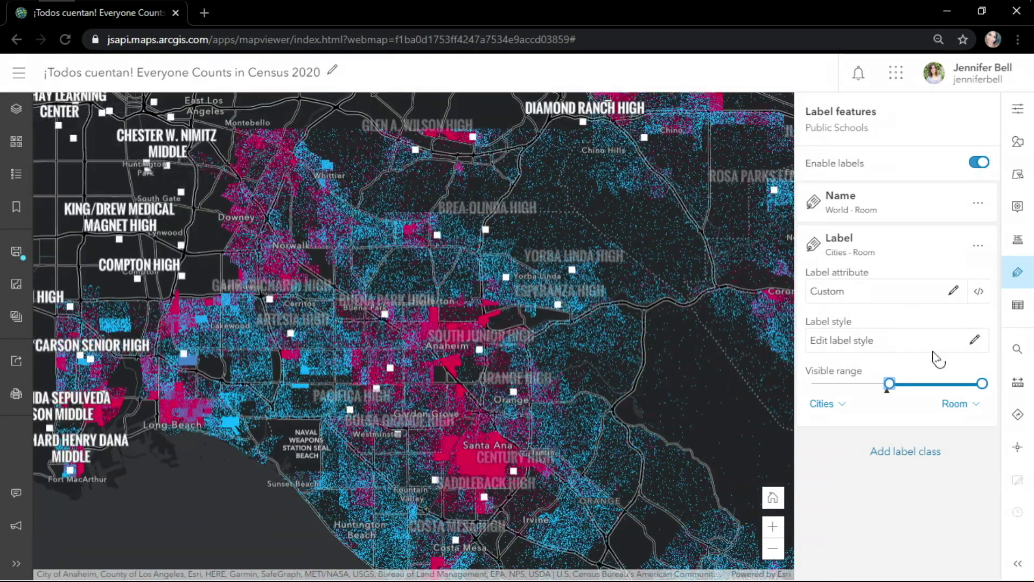
left_click(1019, 273)
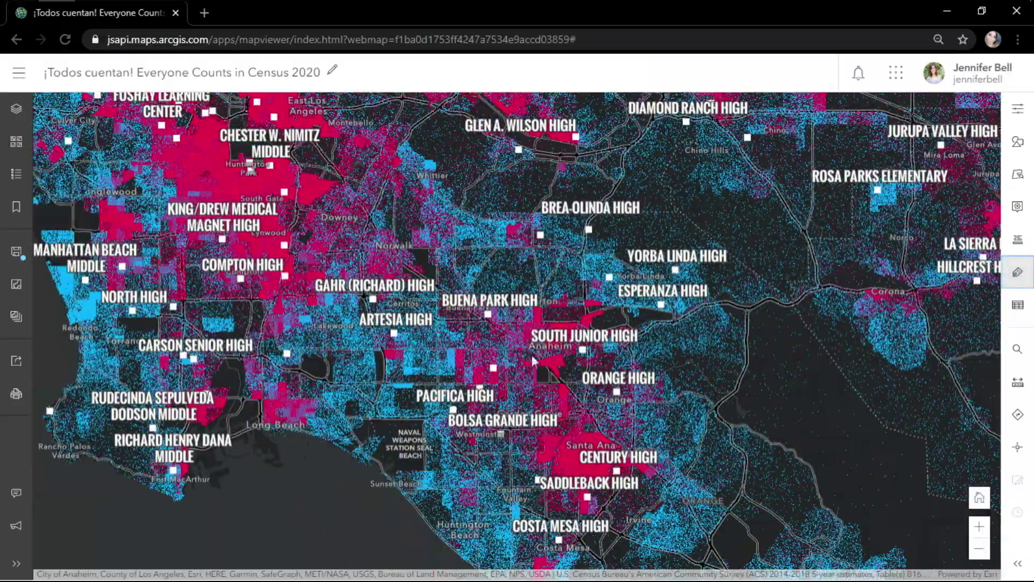
Zoom in, rotate about 70 degrees, and pan to view school labels around Santa Ana.
scroll(539, 407, "up", 3)
left_click_drag(538, 408, 566, 273)
left_click_drag(441, 293, 414, 381)
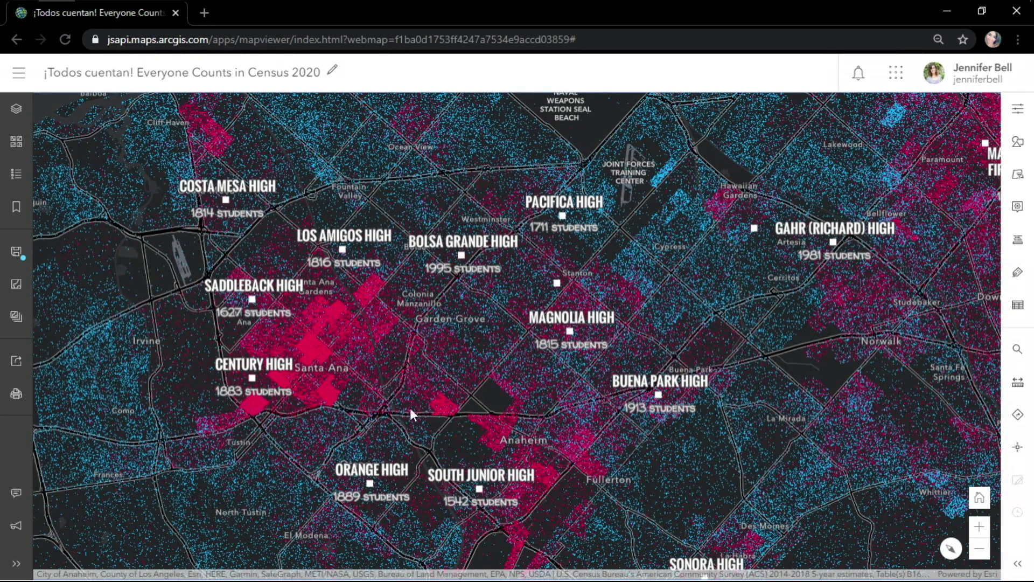